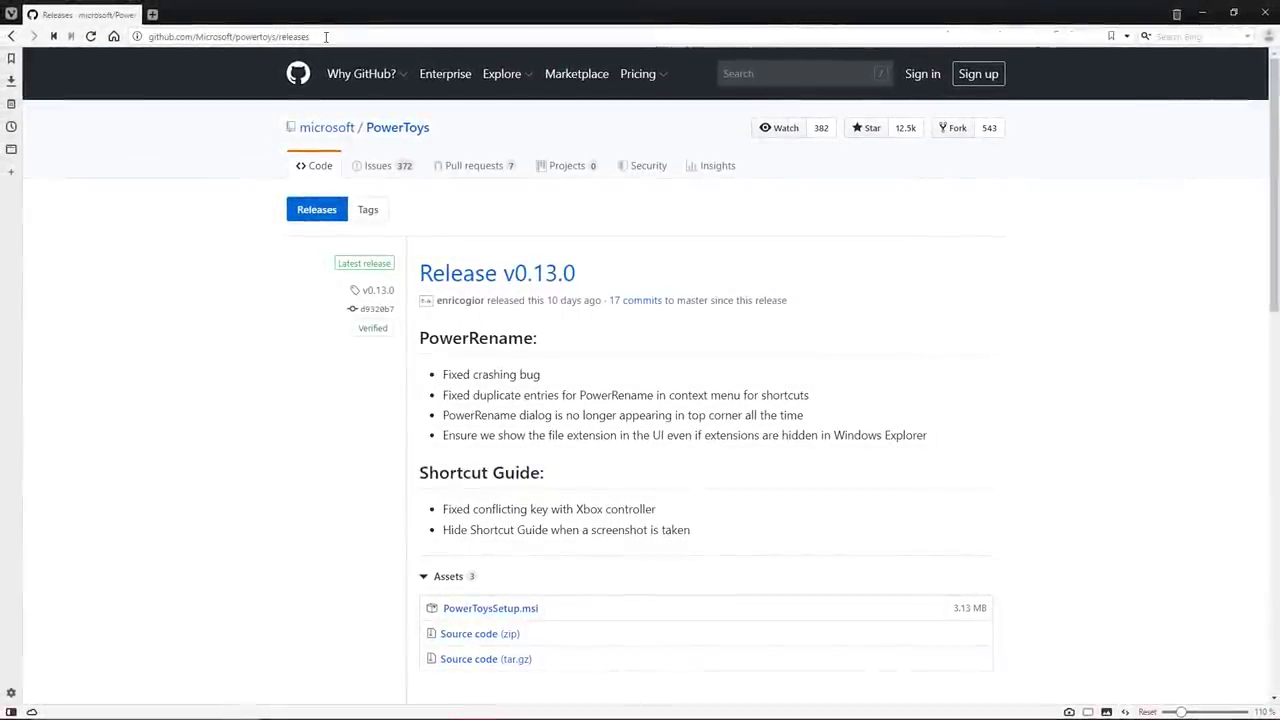
Download PowerToysSetup.msi from the GitHub Release v0.13.0 assets into Downloads
drag(321, 36, 146, 37)
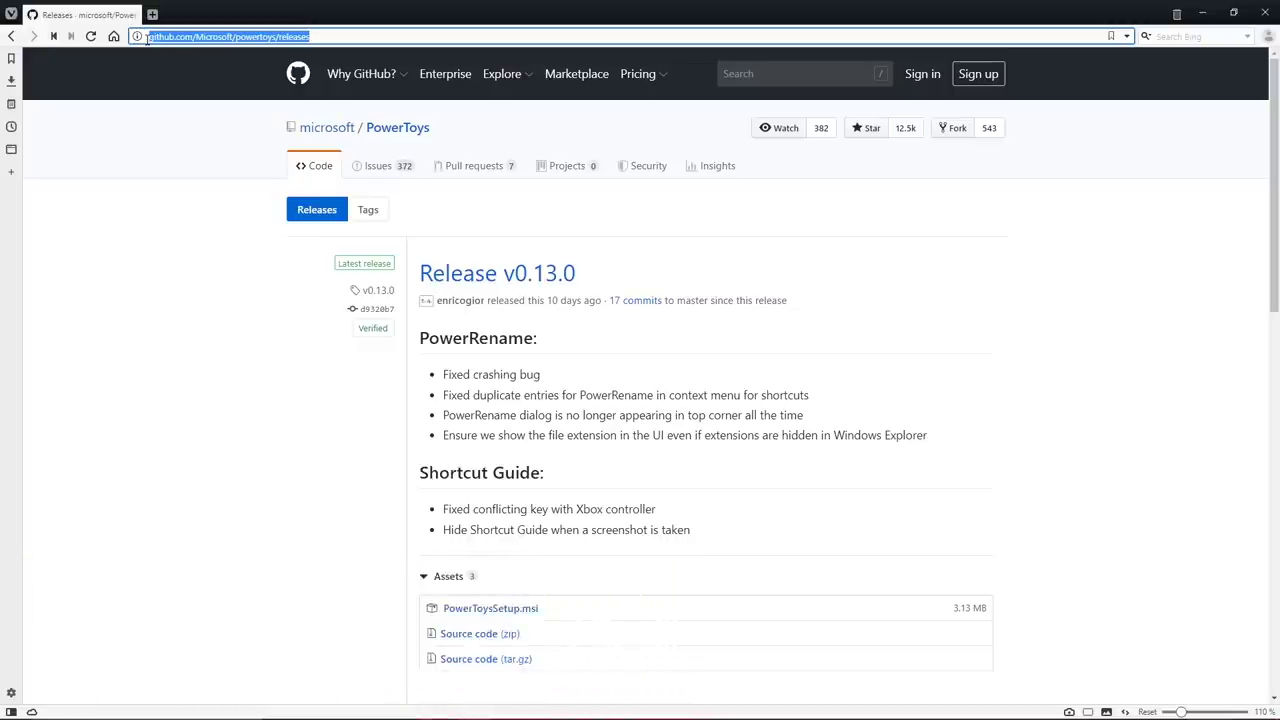
click(252, 76)
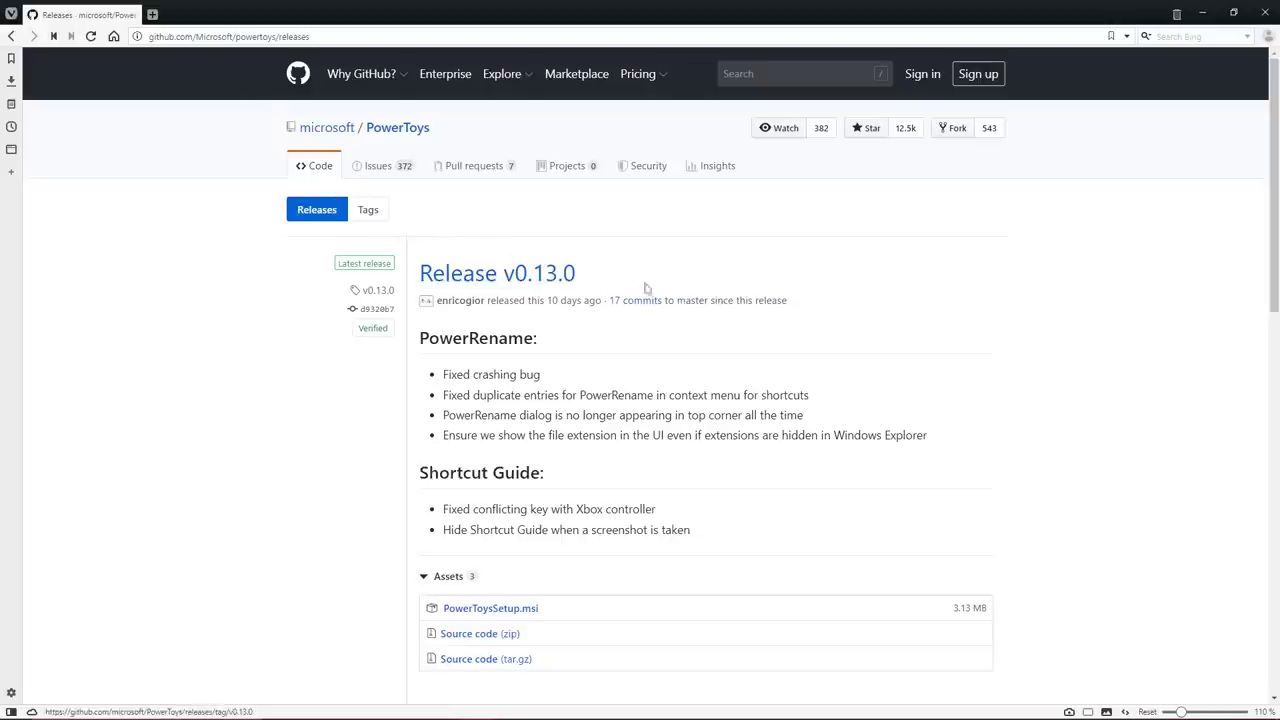
click(460, 610)
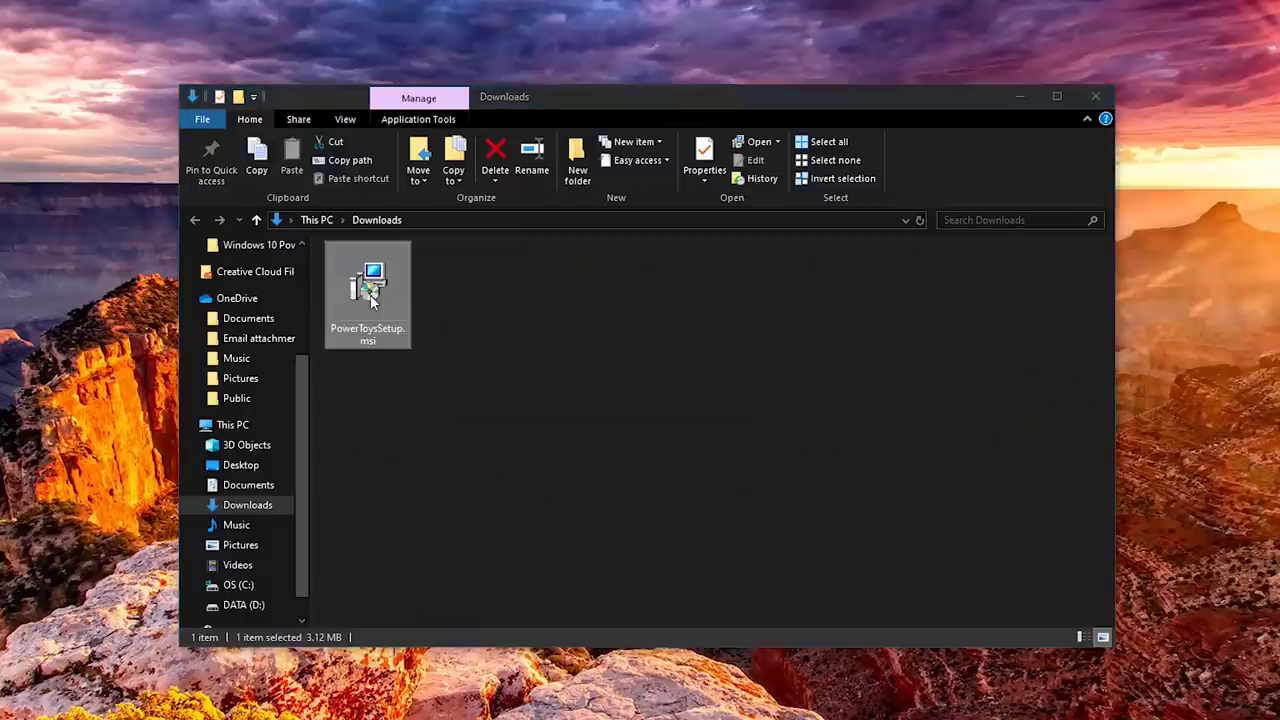
Run PowerToysSetup.msi, accept the license, enable the desktop shortcut, and install PowerToys
double_click(368, 290)
click(1096, 97)
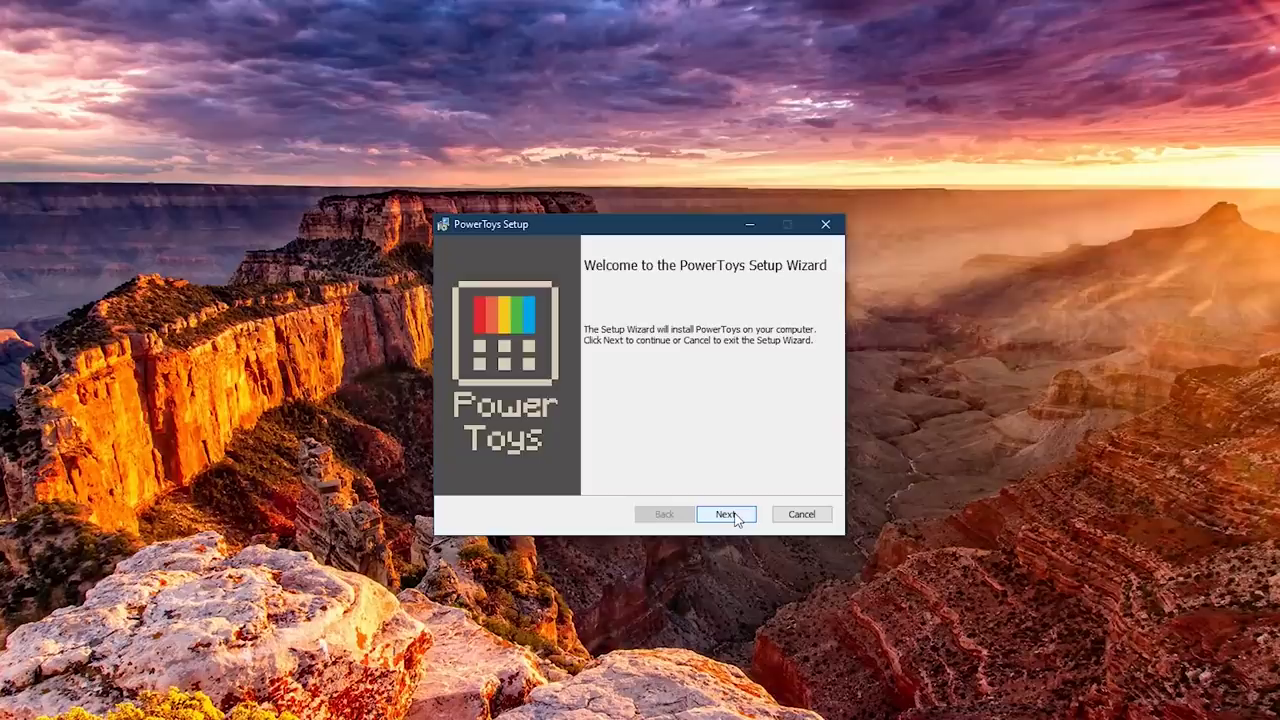
click(725, 514)
drag(814, 330, 812, 435)
click(725, 514)
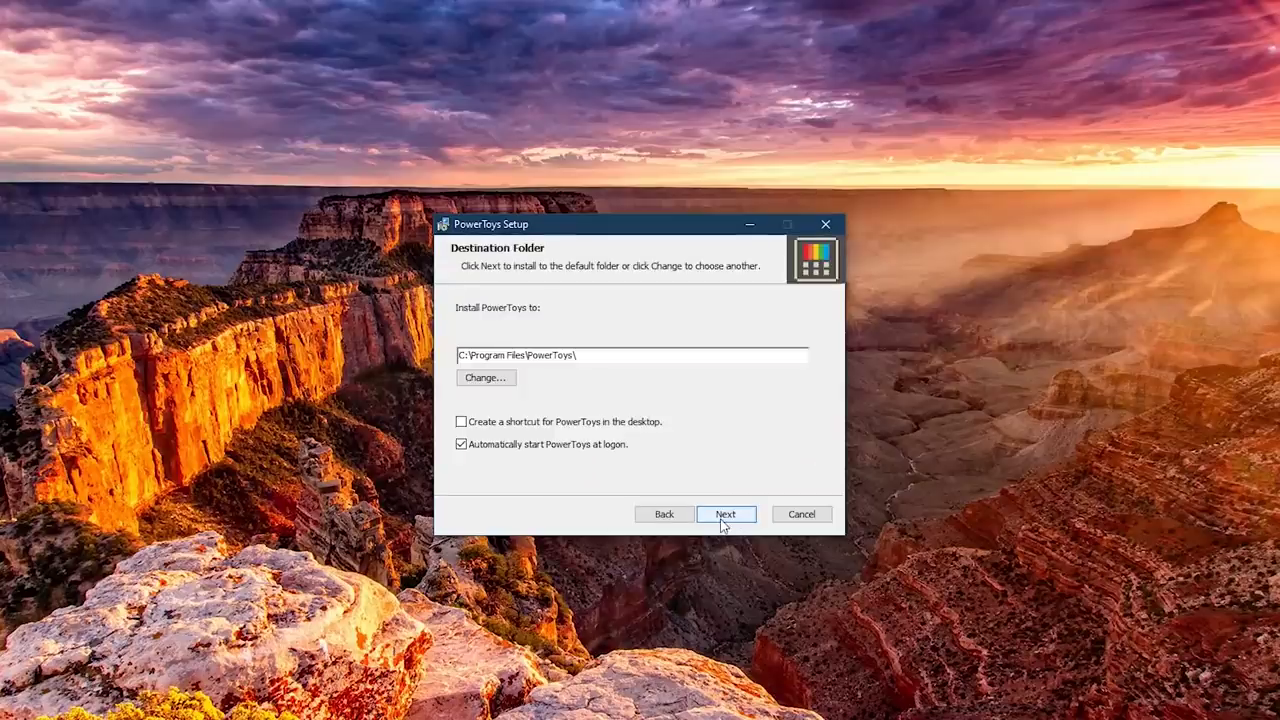
click(461, 422)
click(733, 519)
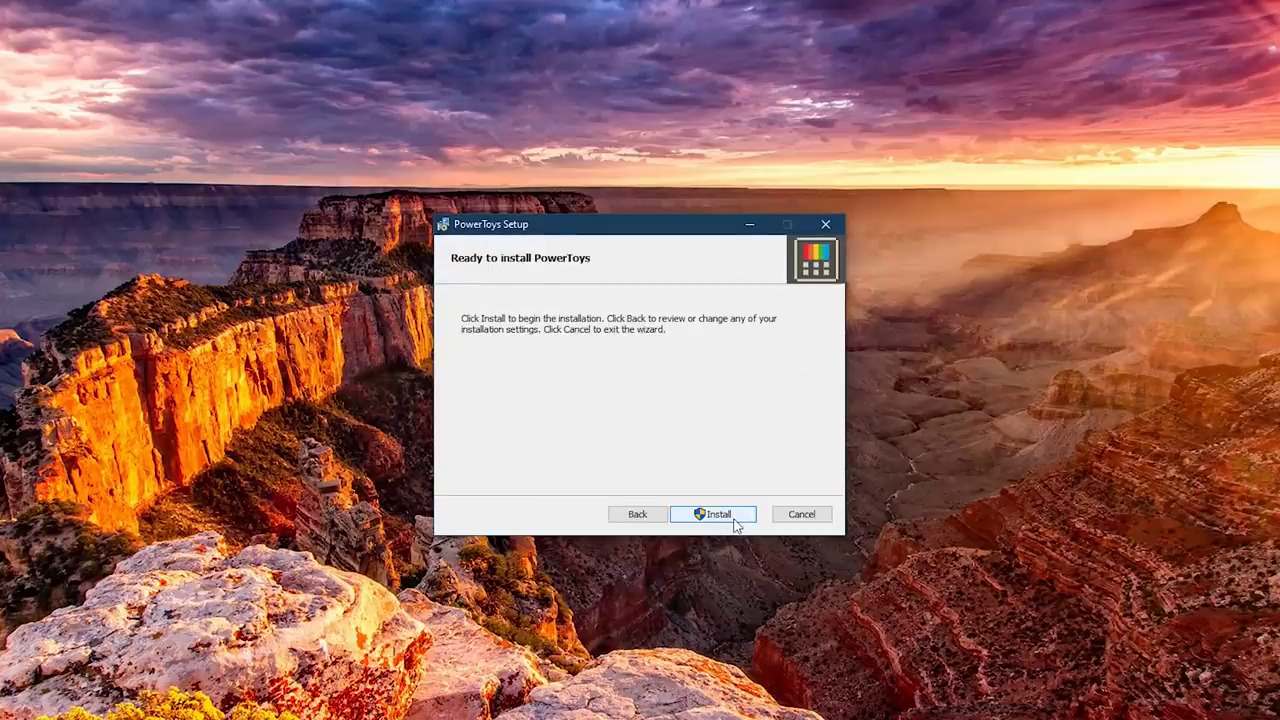
click(734, 519)
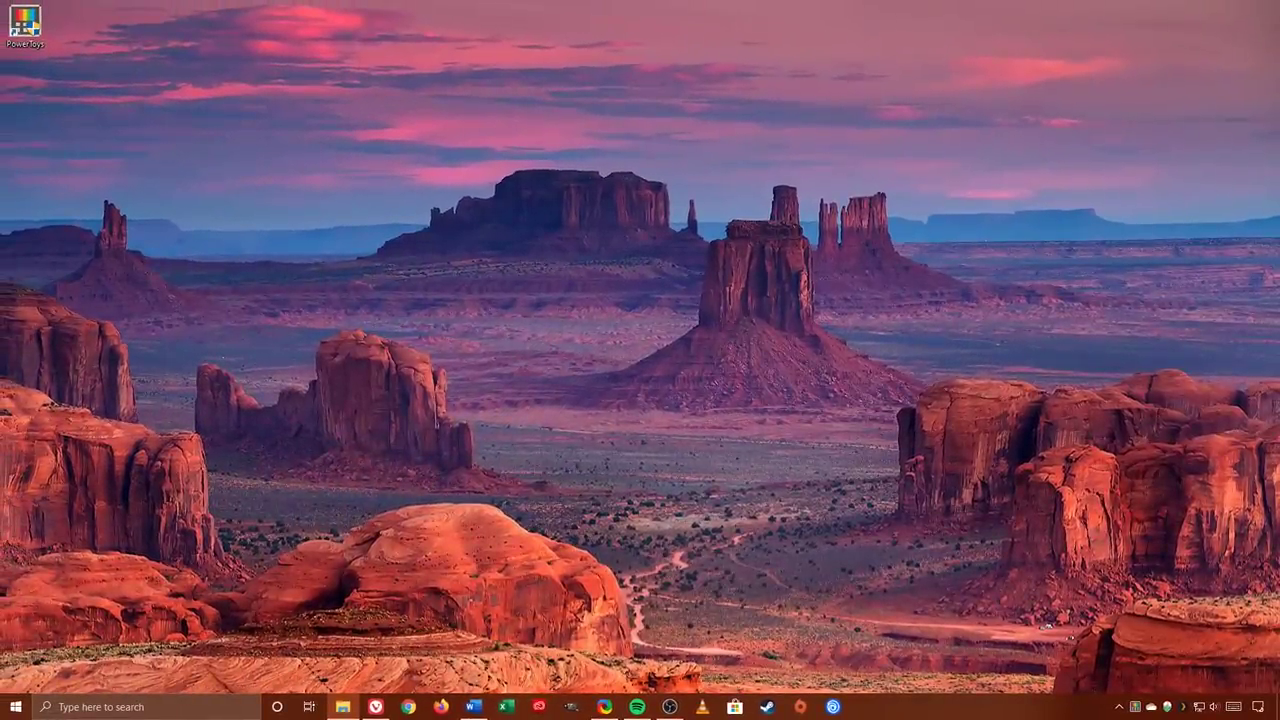
Use the Shortcut Guide overlay, Win+I and Win+2 to reach Settings, the browser, then Settings again
key(super)
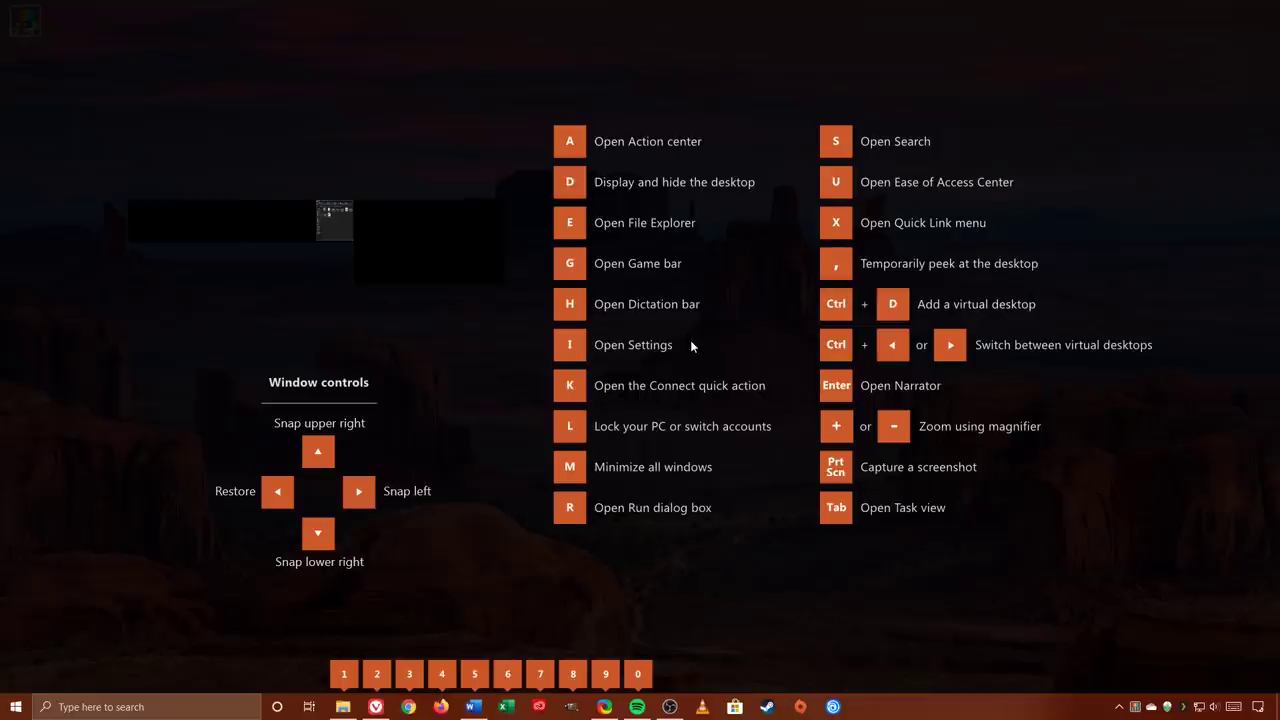
key(super+i)
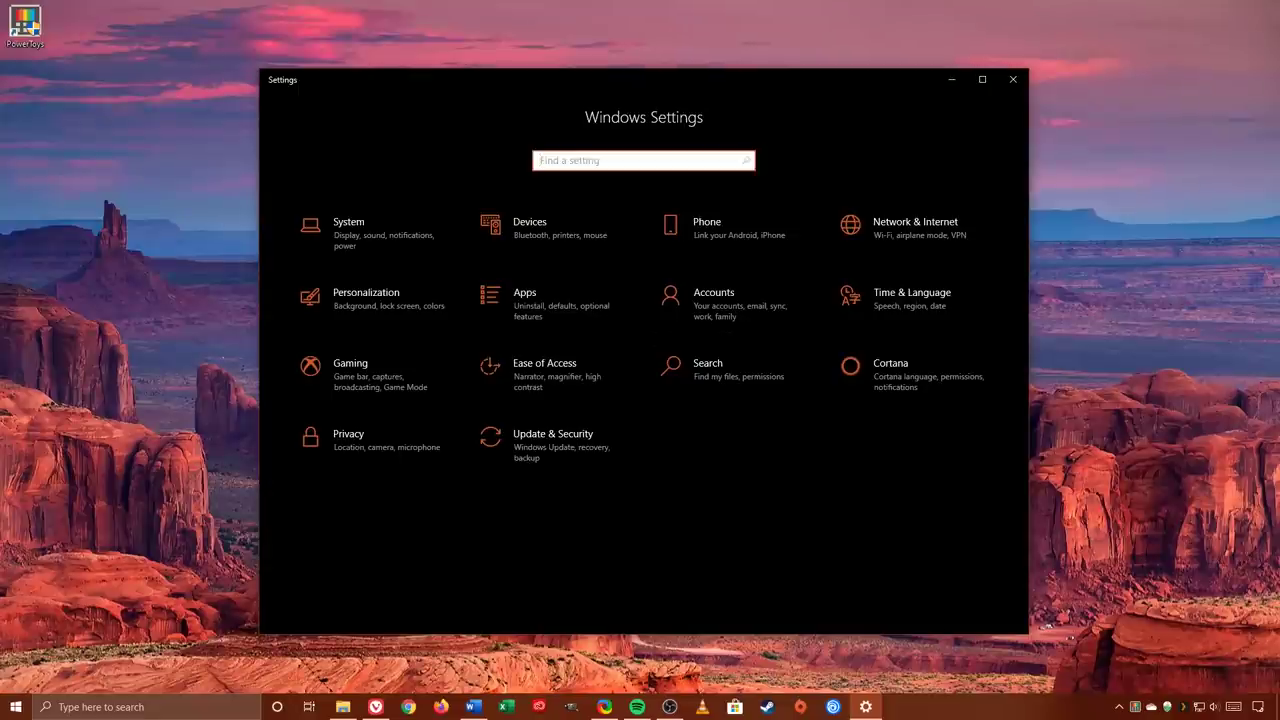
key(super)
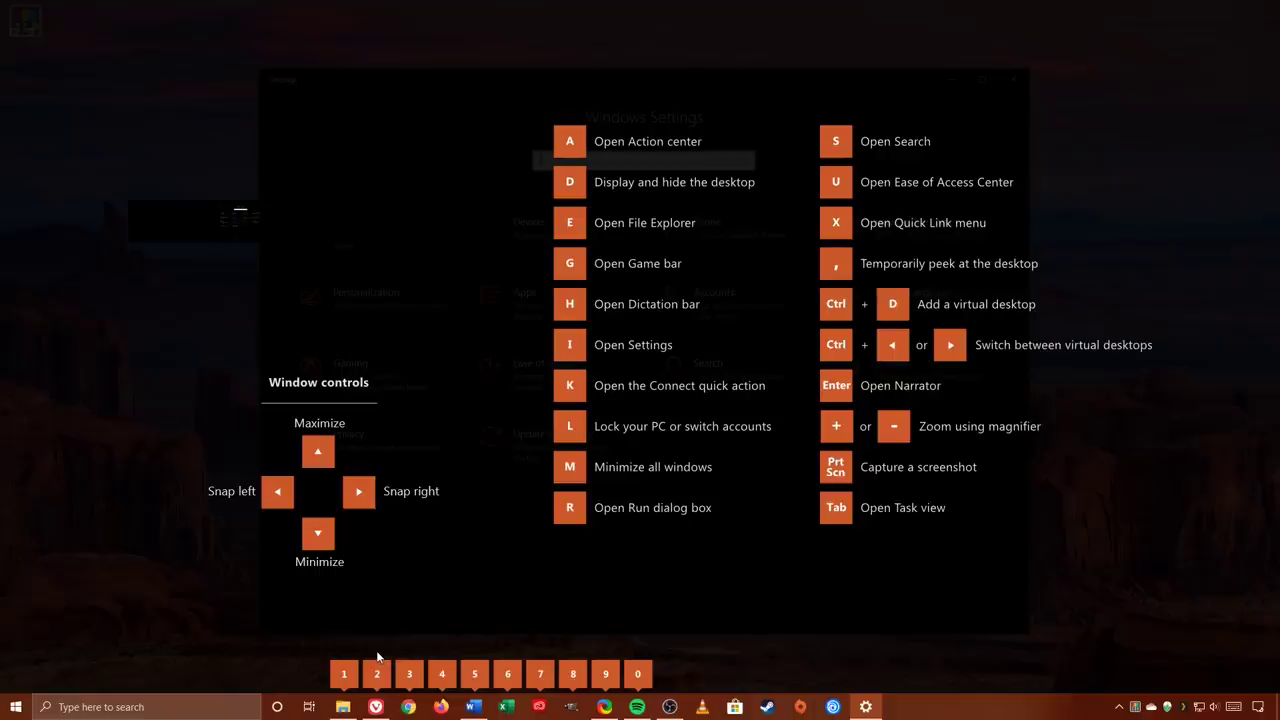
key(super+2)
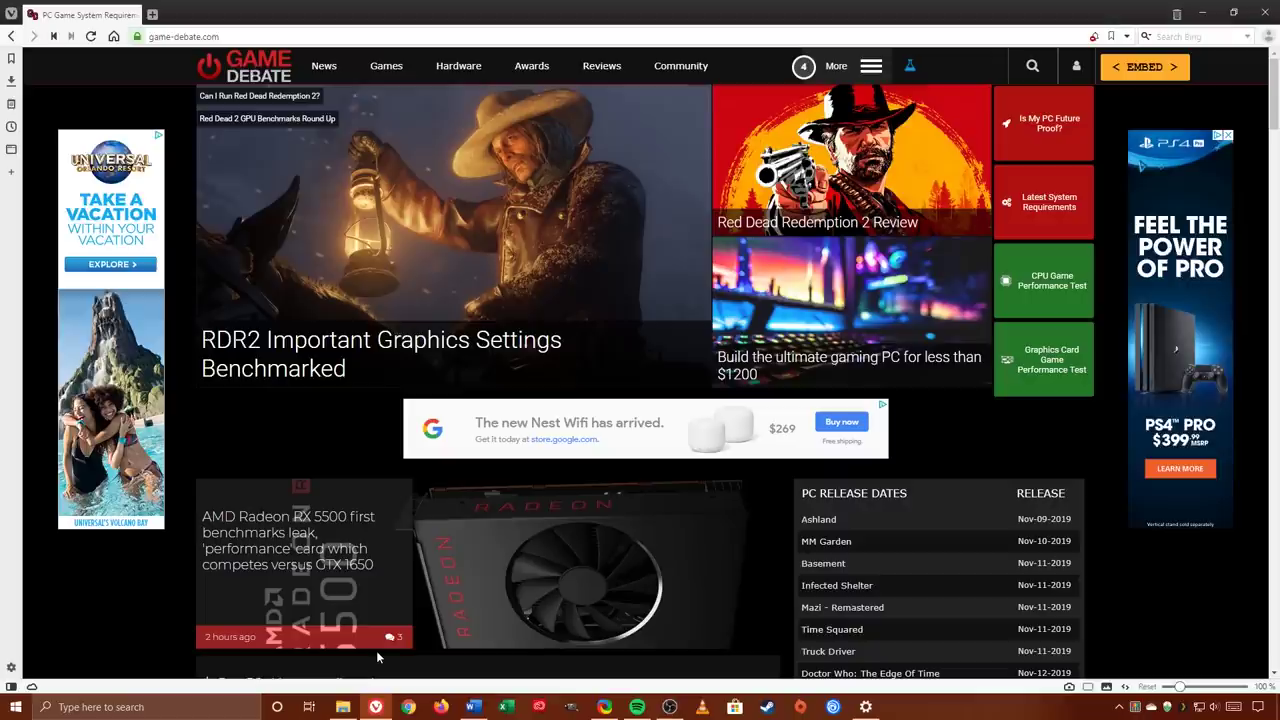
key(super+i)
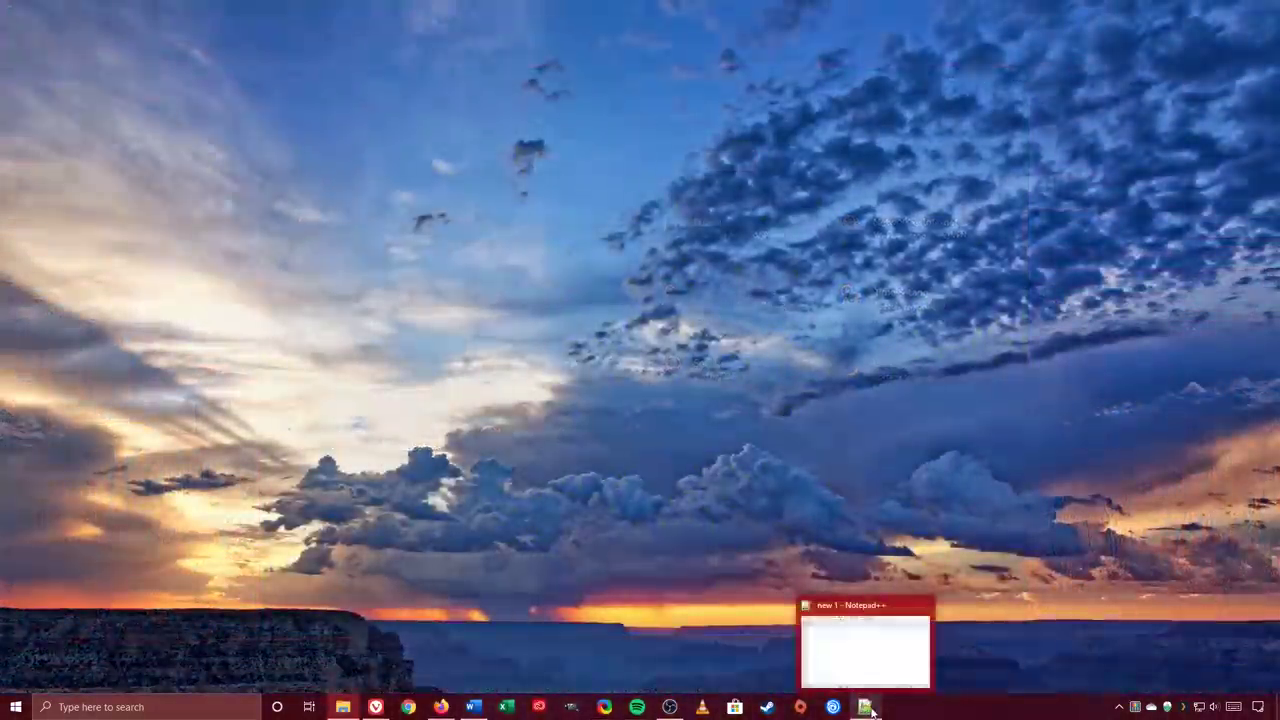
Snap Notepad++ into the left zone and the Twitter browser window into the right zone
click(865, 640)
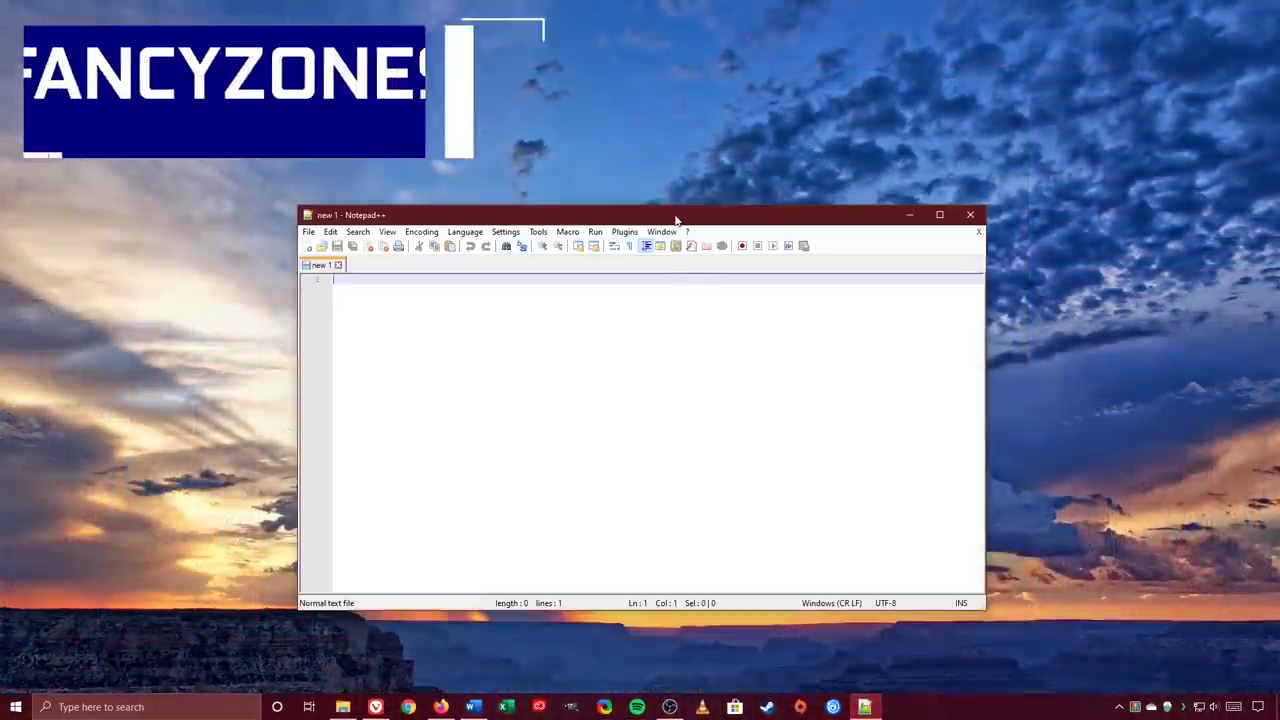
drag(672, 211, 825, 180)
click(375, 707)
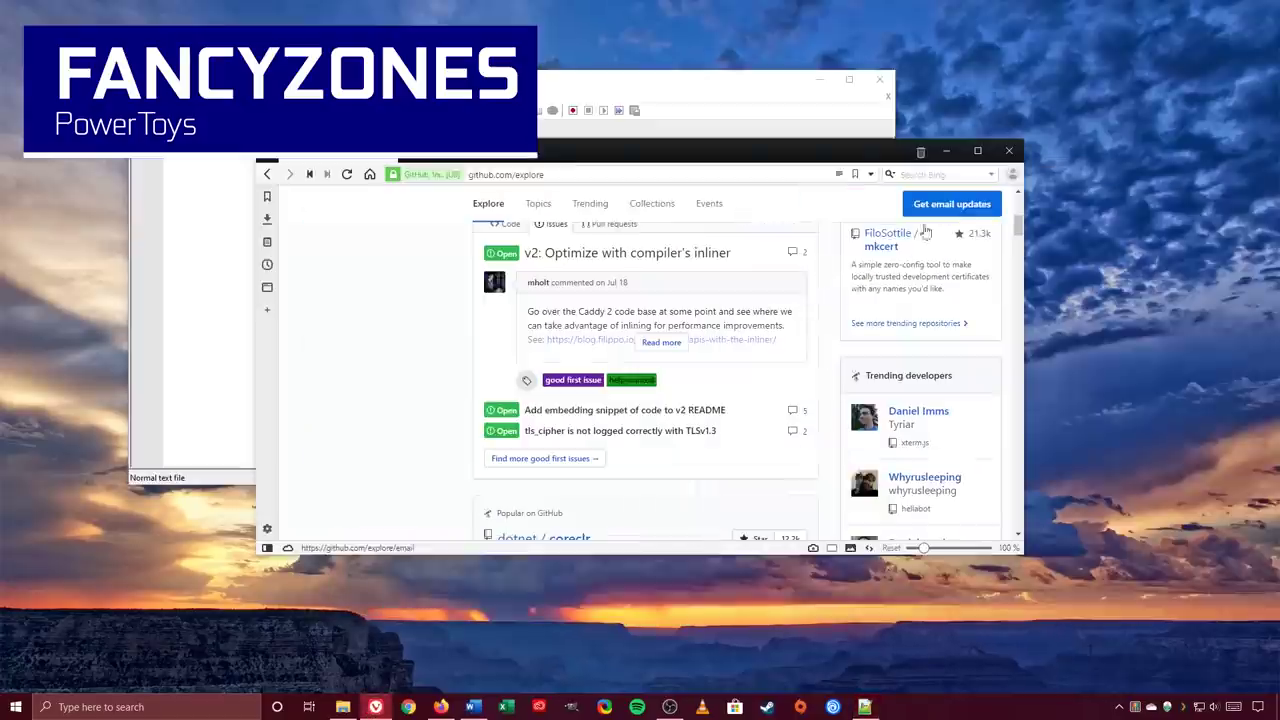
click(441, 707)
drag(772, 214, 1089, 385)
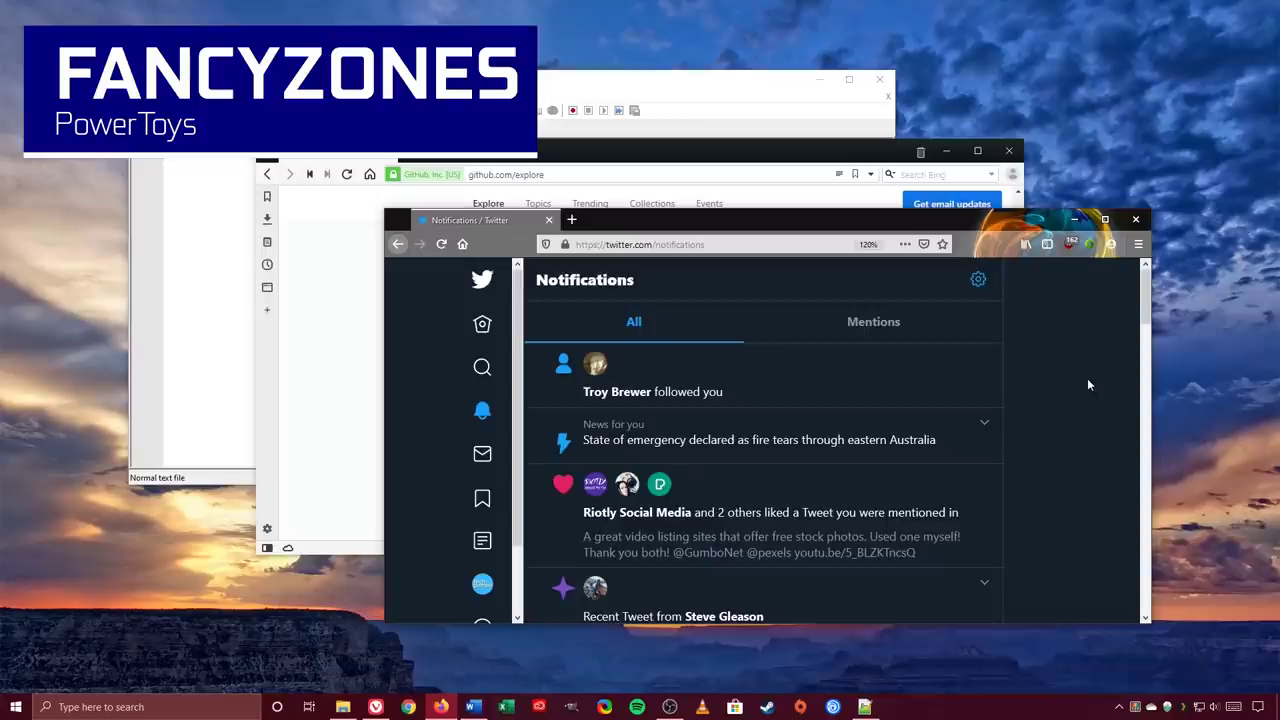
Minimize the Twitter, GitHub browser and Notepad++ windows to clear the desktop
click(1074, 218)
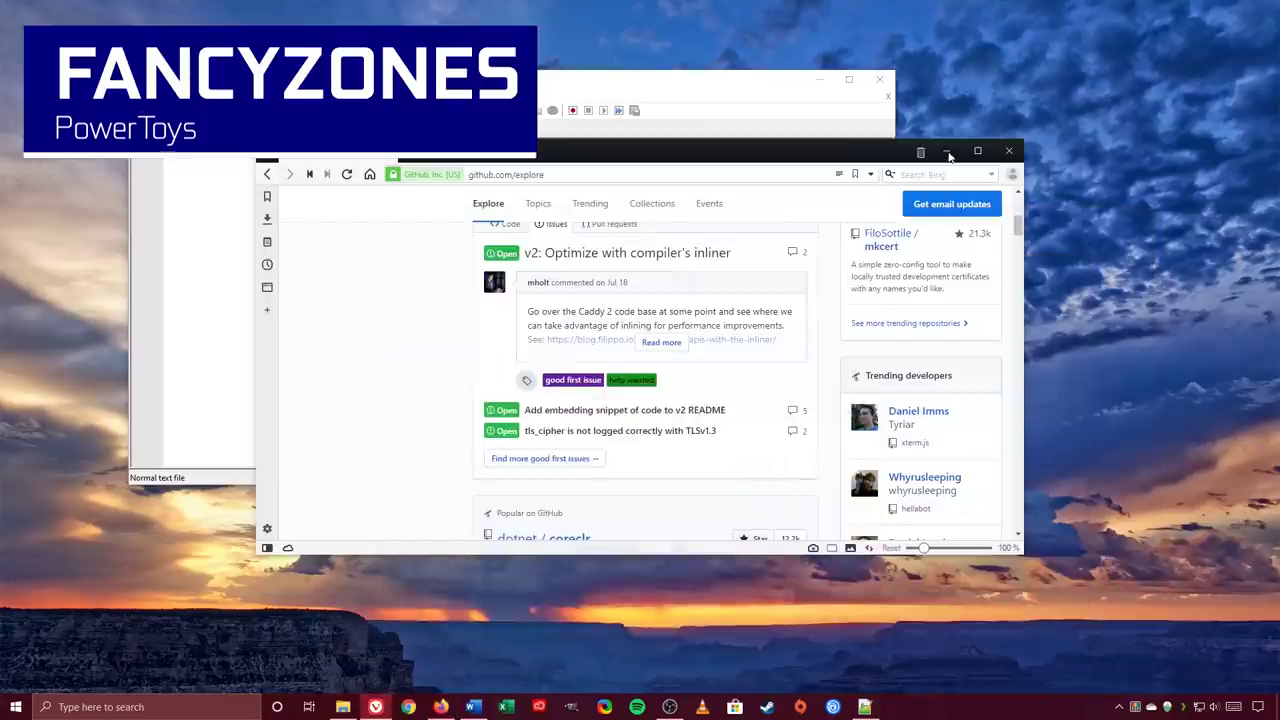
click(946, 150)
click(820, 79)
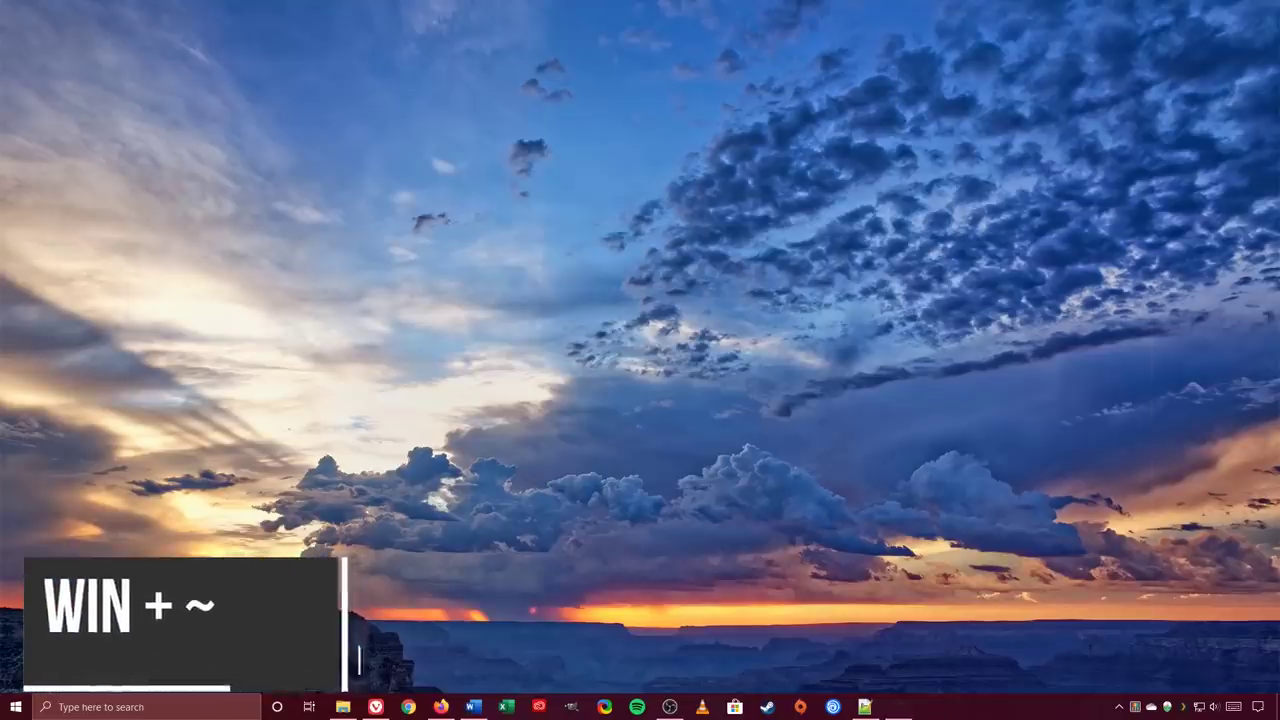
Open the FancyZones editor with Win+` and settle the zone count at 3
key(super+grave)
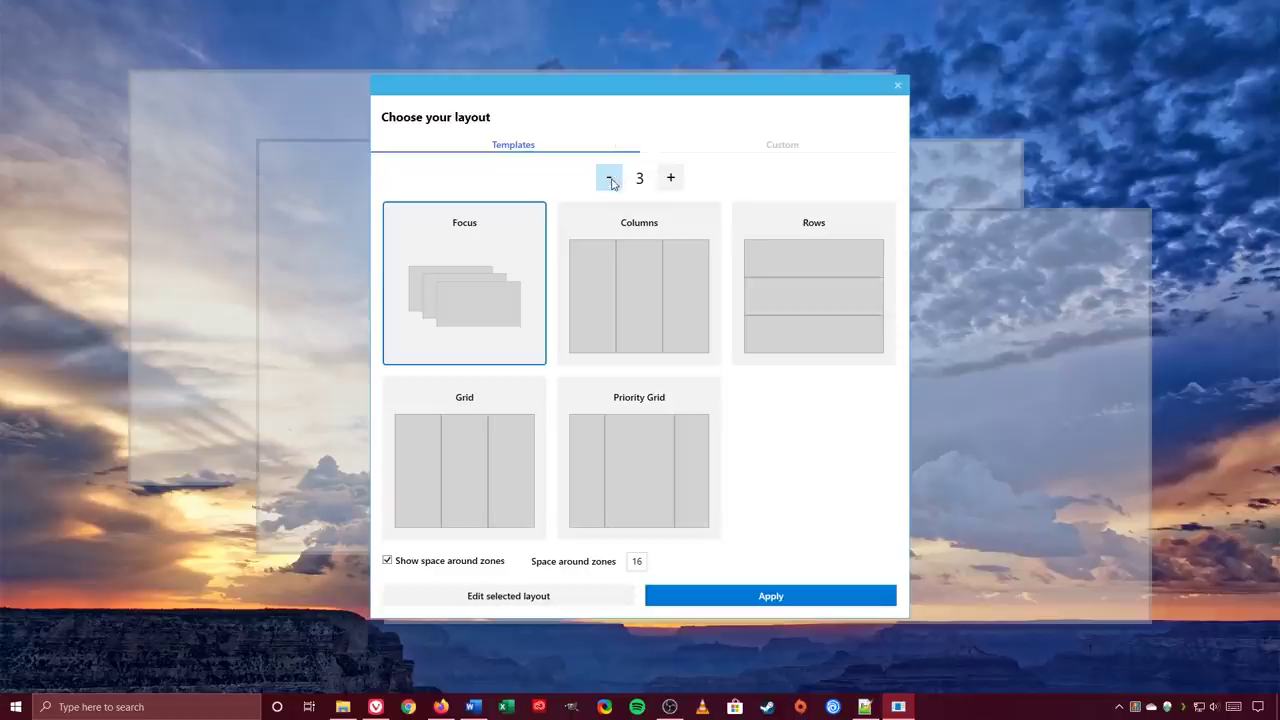
click(610, 180)
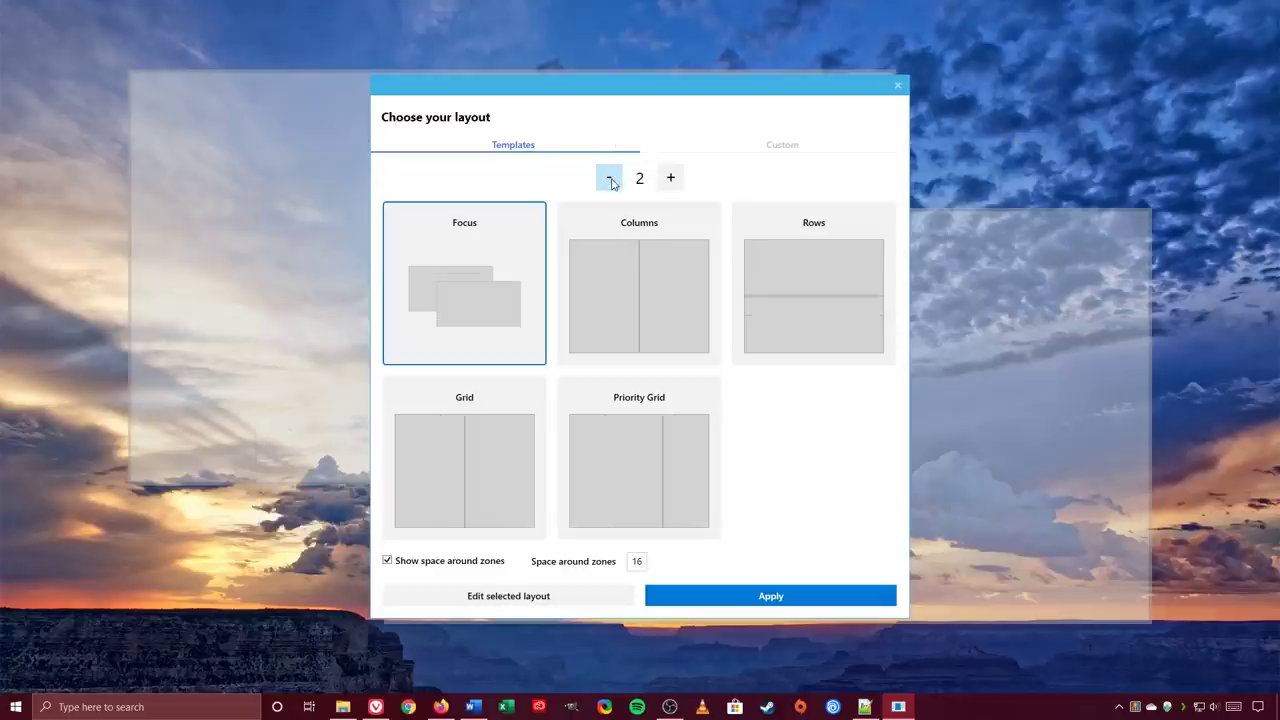
click(673, 182)
click(671, 178)
click(671, 178)
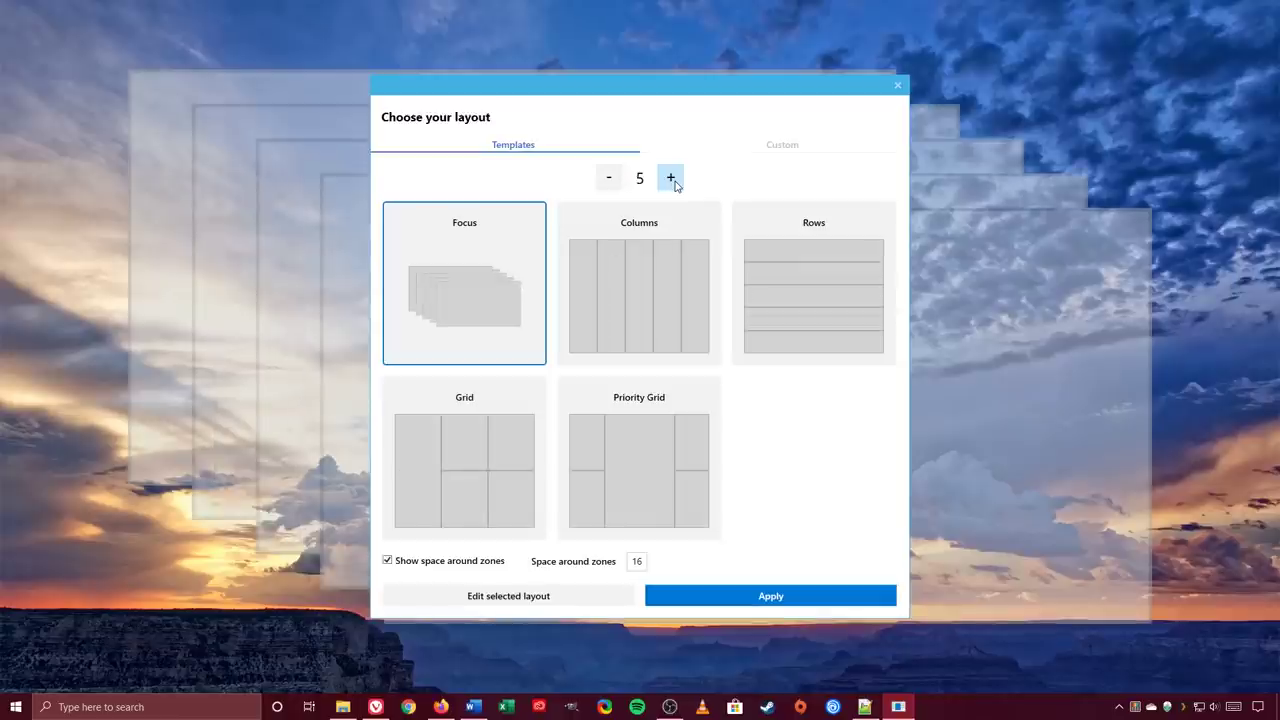
click(606, 182)
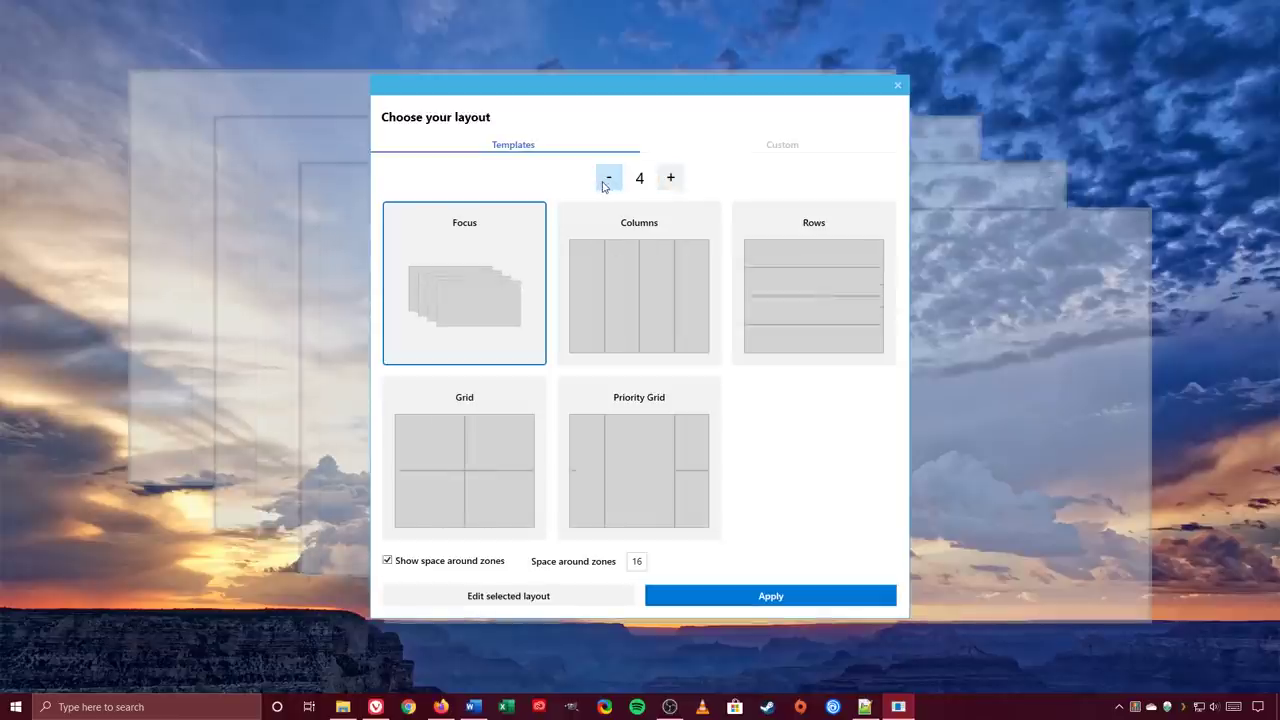
click(606, 182)
Choose the Priority Grid layout, turn off space around zones, and apply it
click(628, 277)
click(792, 295)
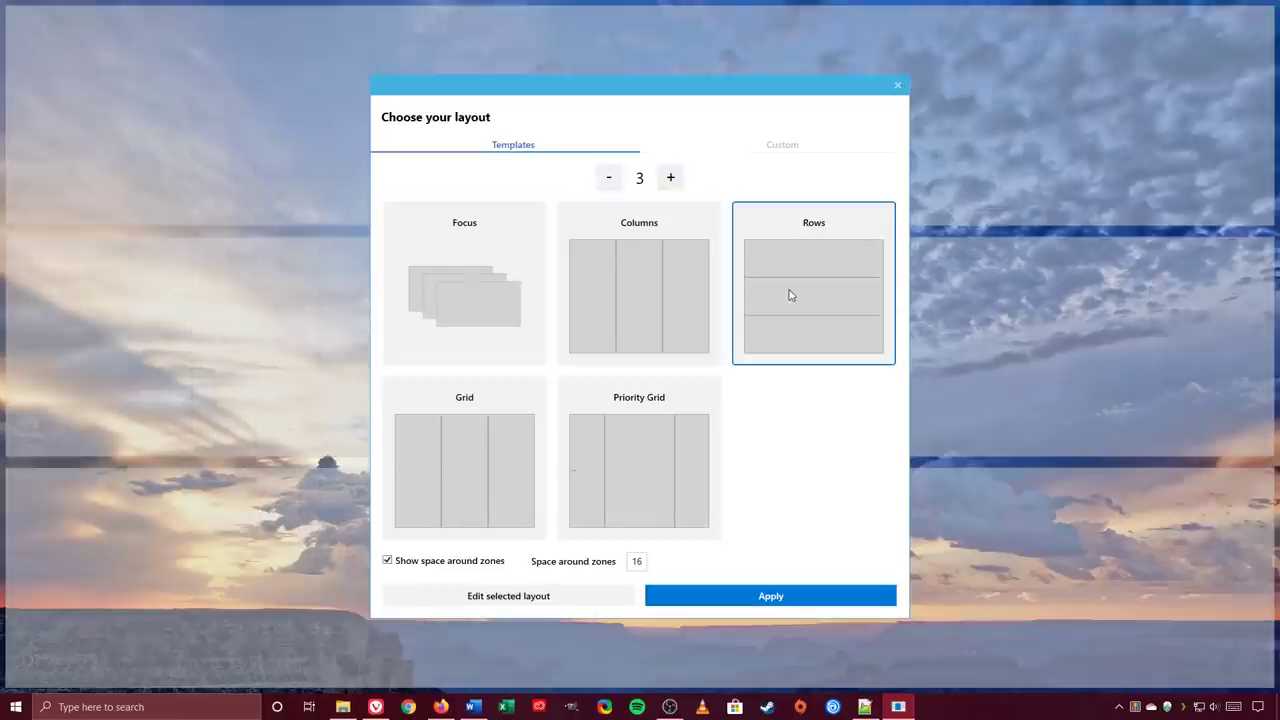
click(510, 445)
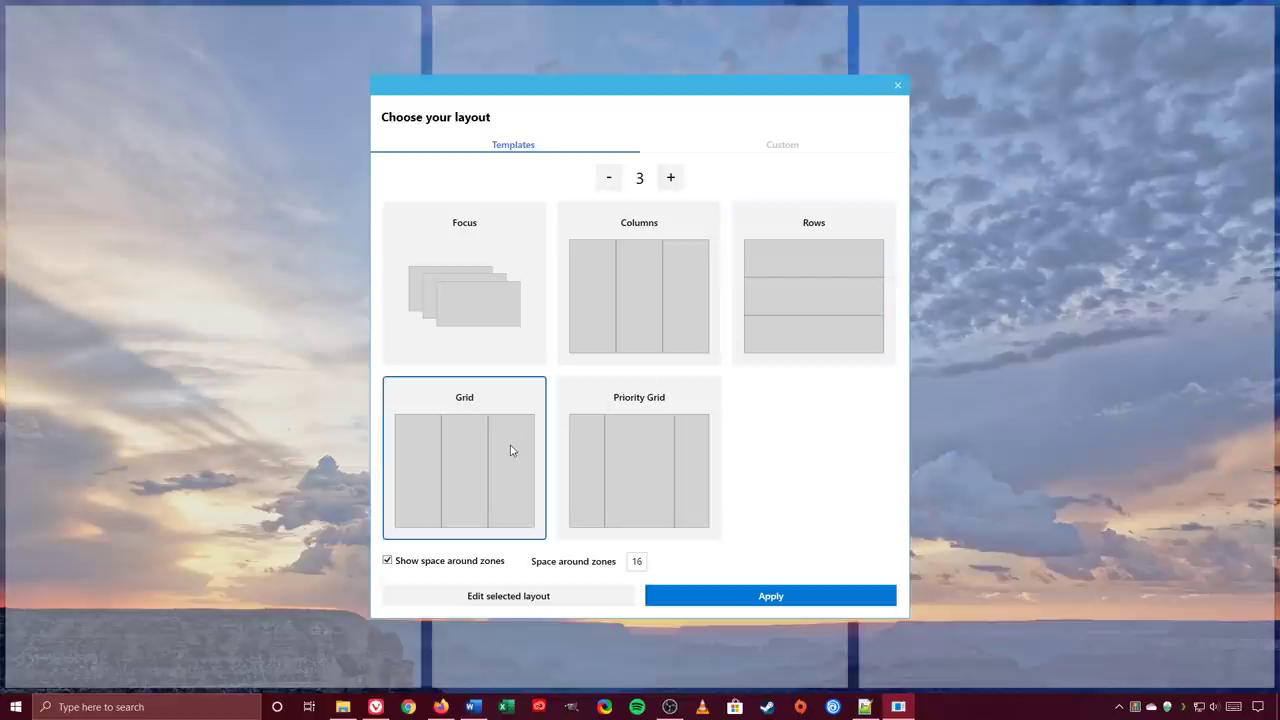
click(640, 456)
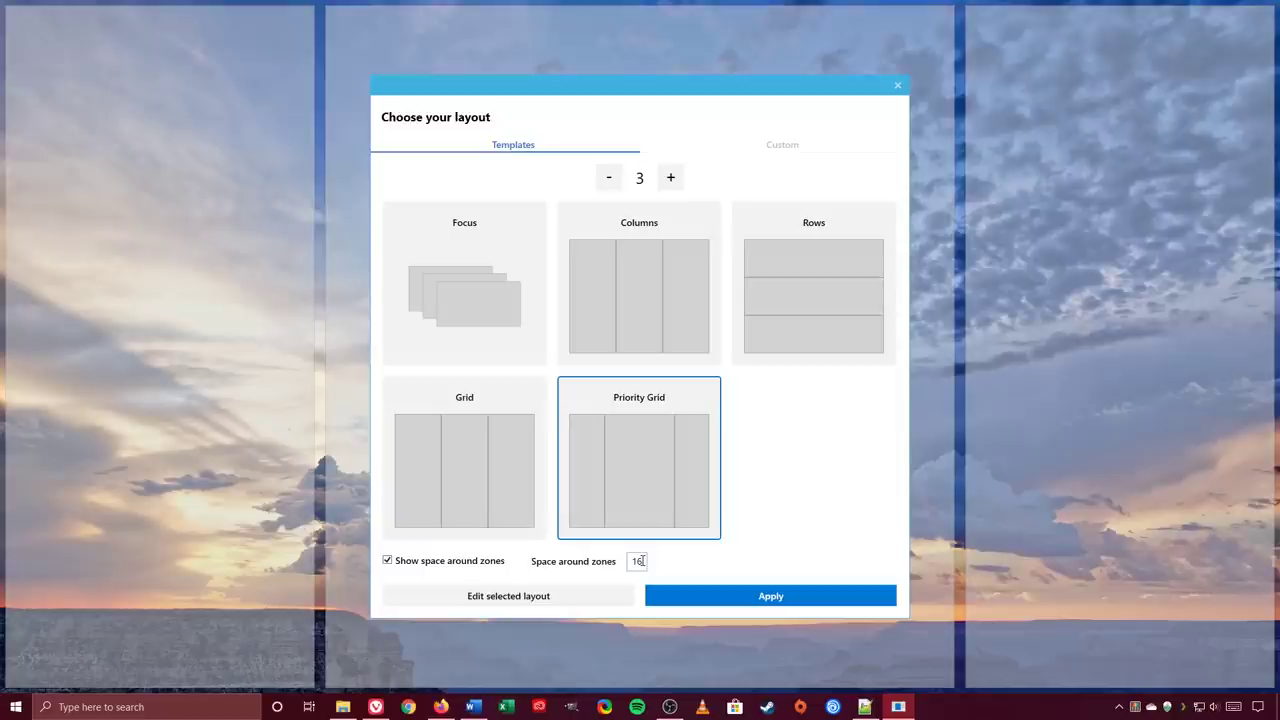
click(388, 562)
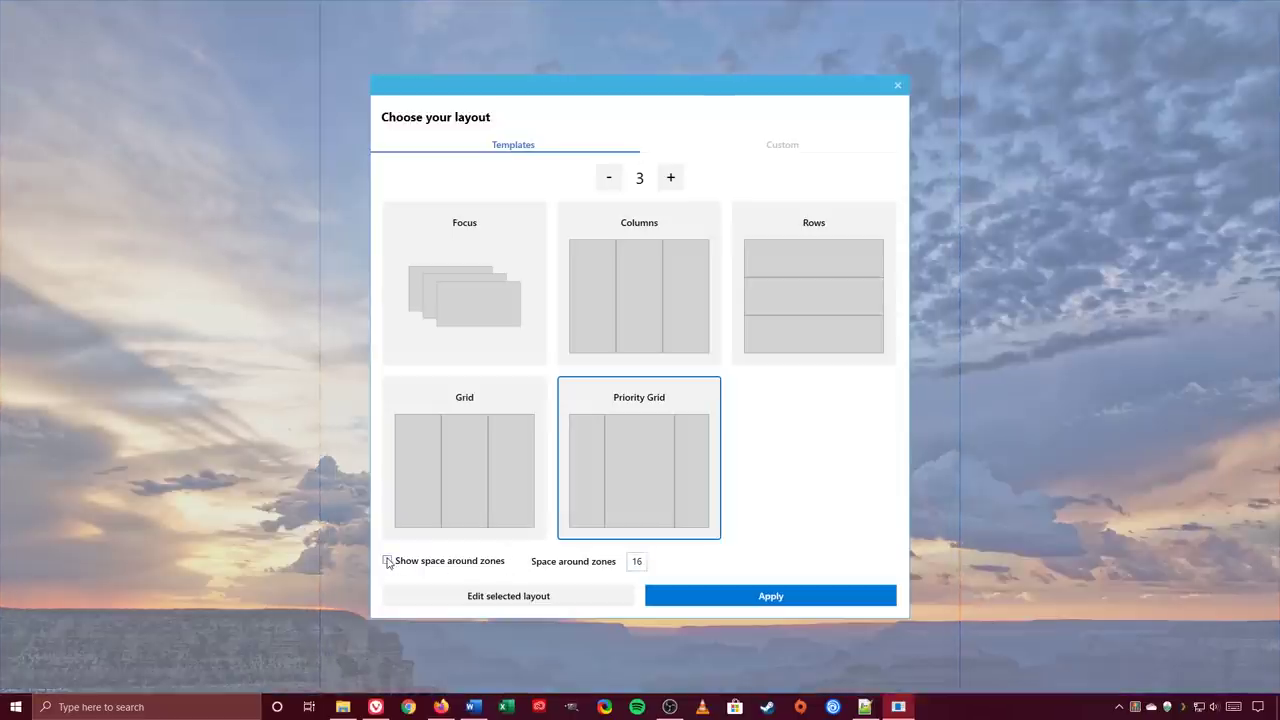
click(786, 600)
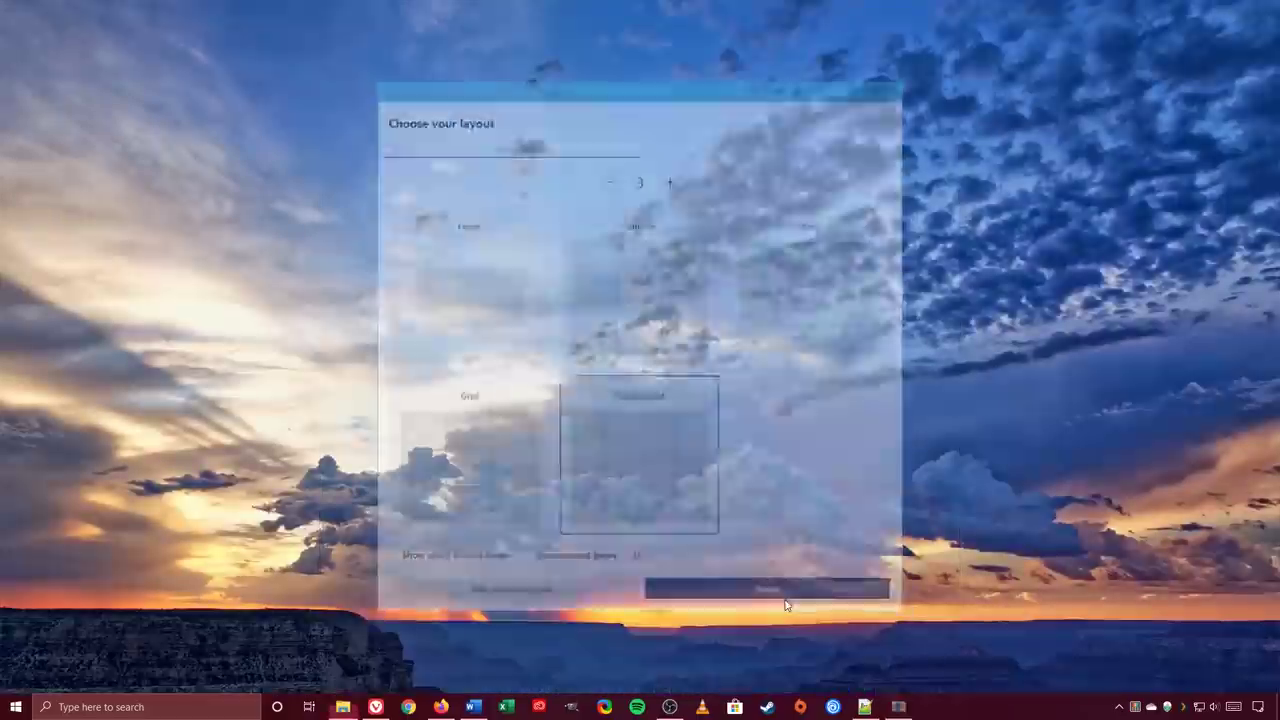
Snap Notepad++ to the right zone, the GitHub browser to the middle, and Twitter to the left
click(866, 707)
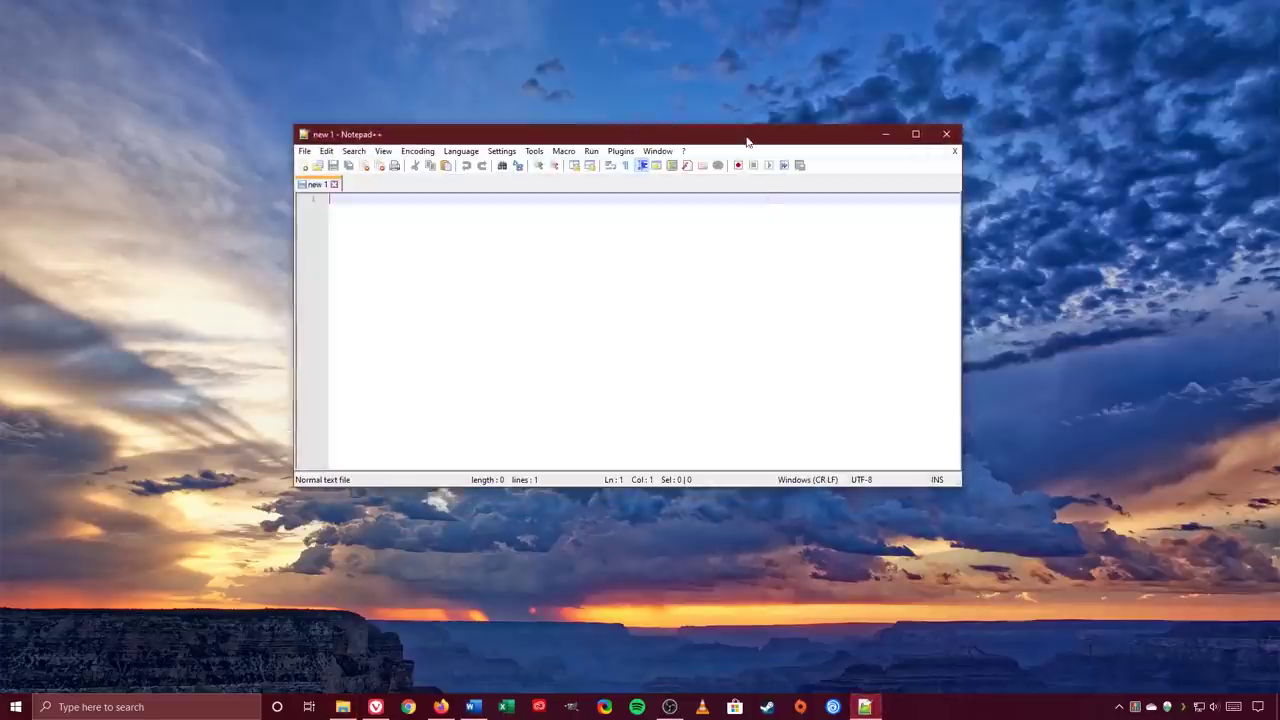
drag(746, 141, 1140, 227)
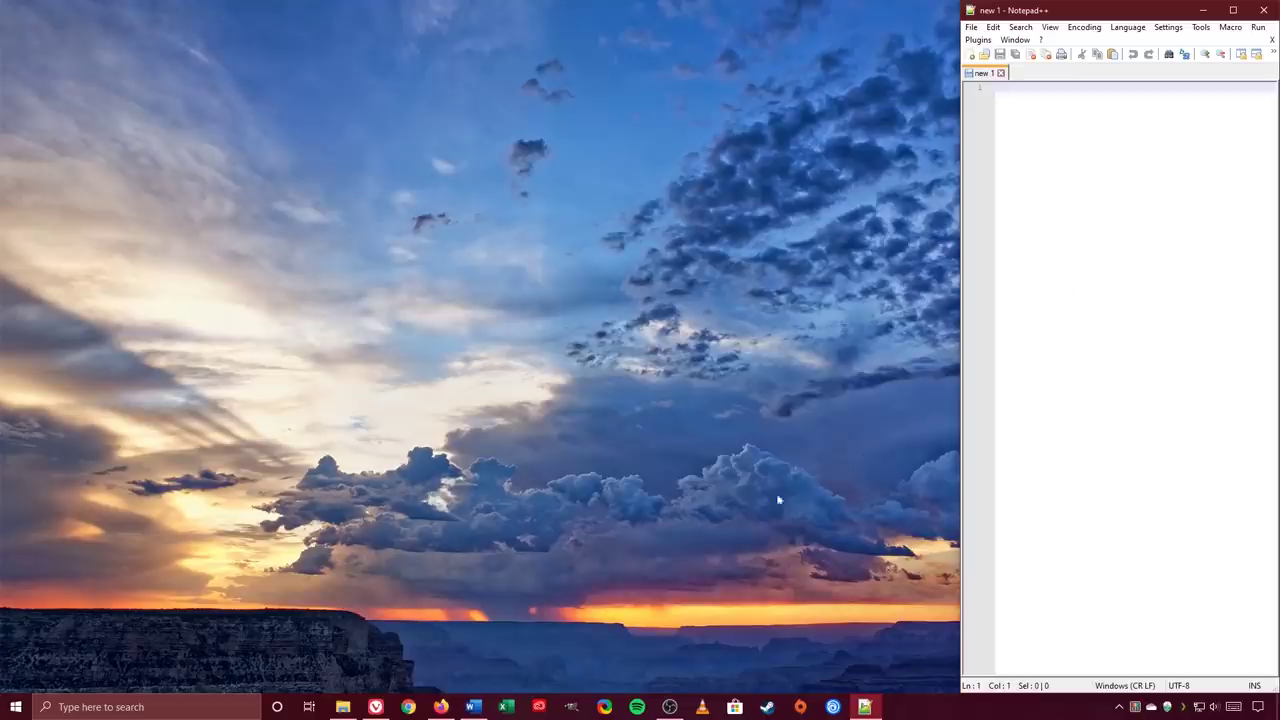
click(375, 707)
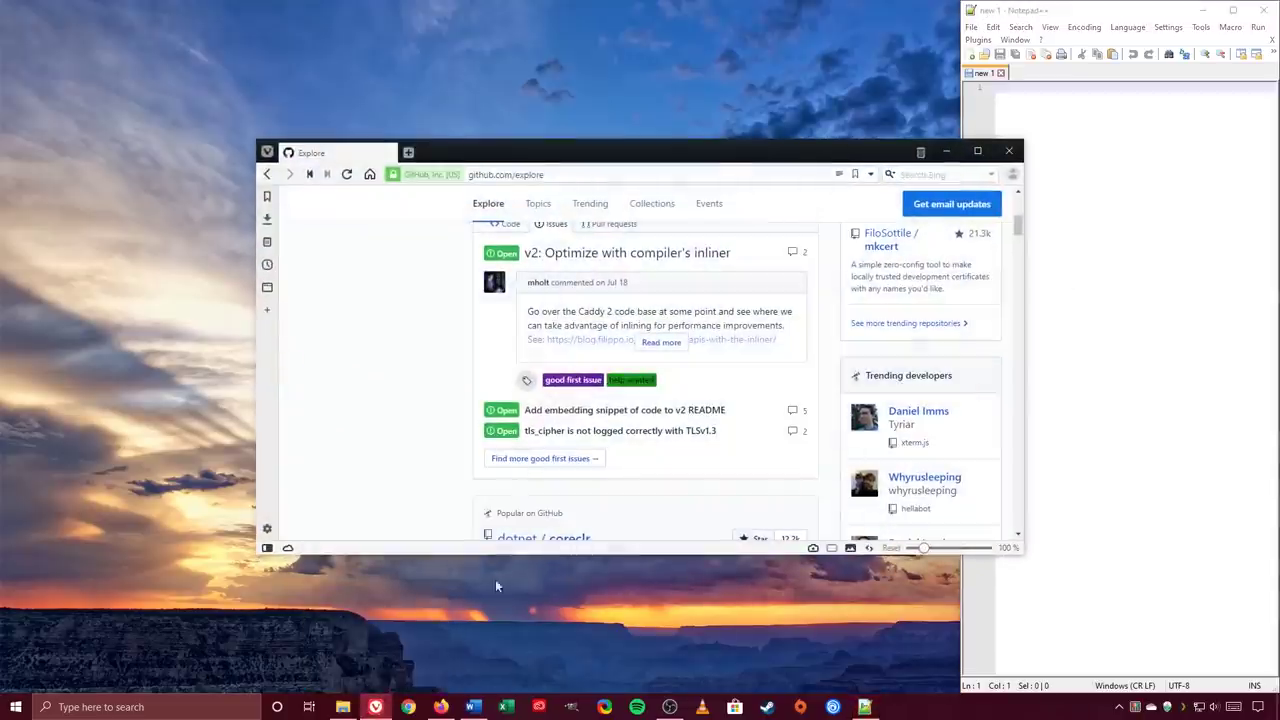
drag(731, 157, 766, 209)
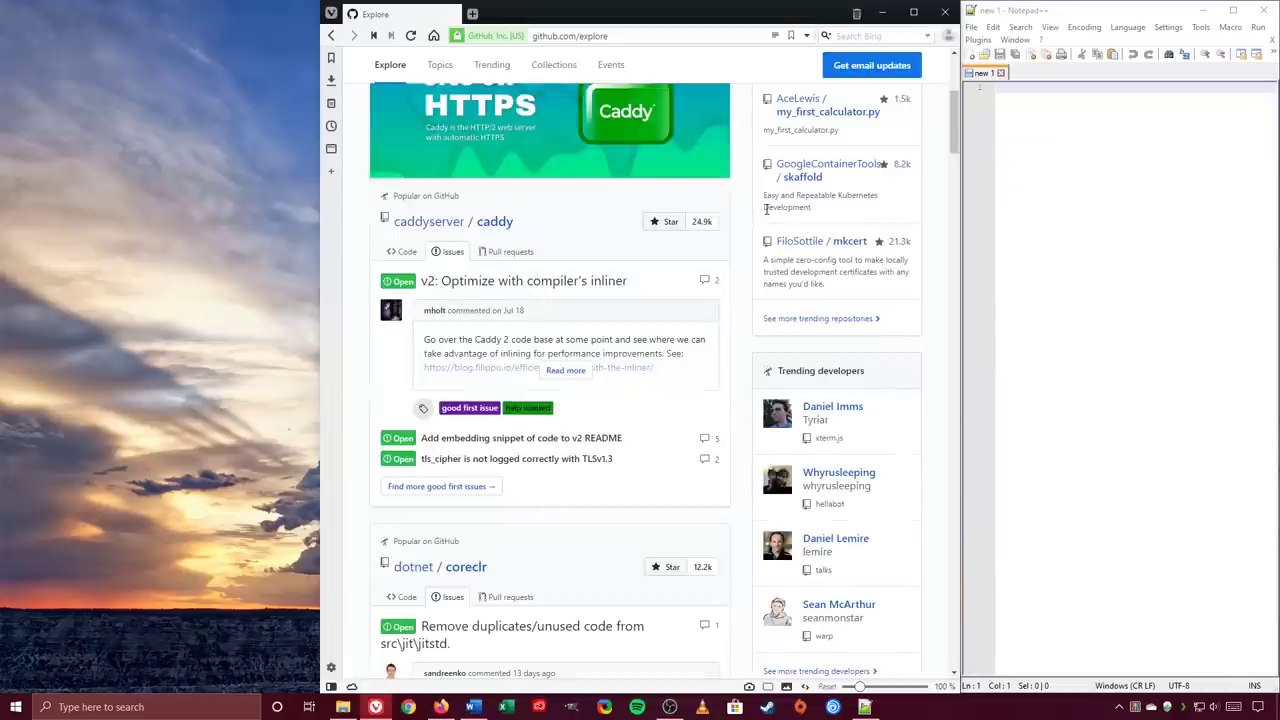
click(440, 707)
drag(785, 218, 279, 112)
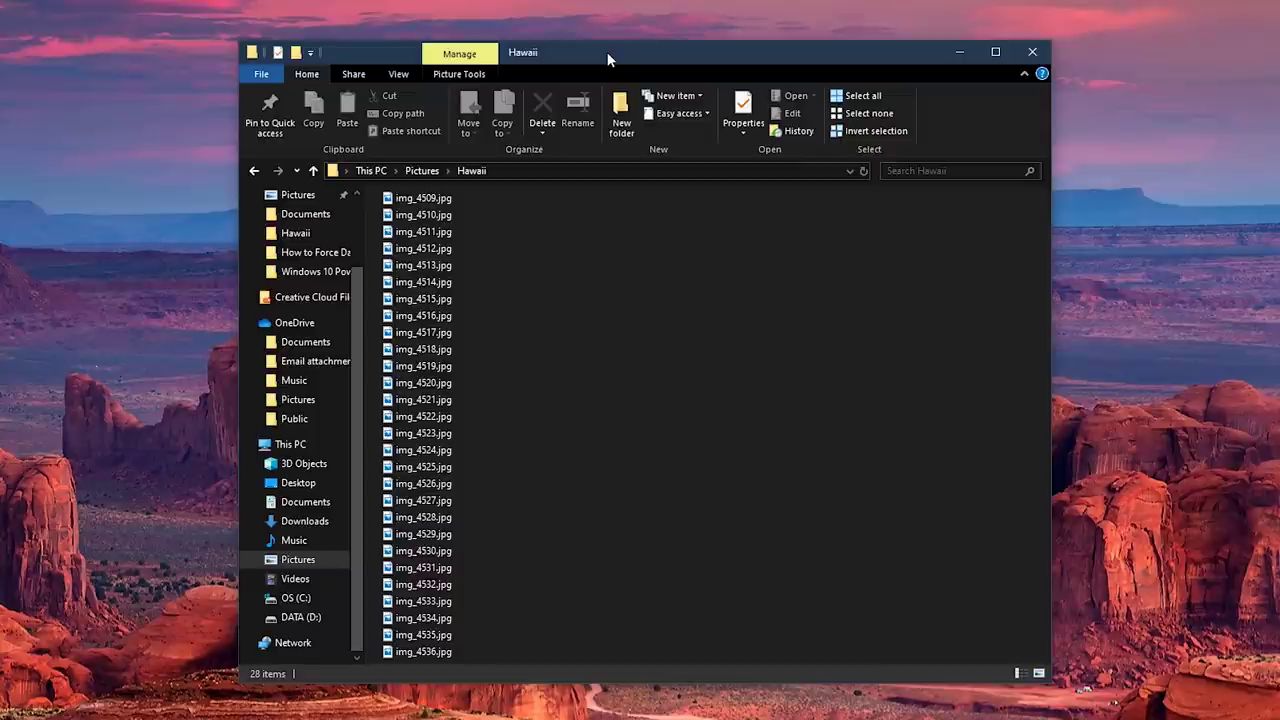
Show the View ribbon options and box-select all 28 img photos in the Hawaii folder
click(400, 76)
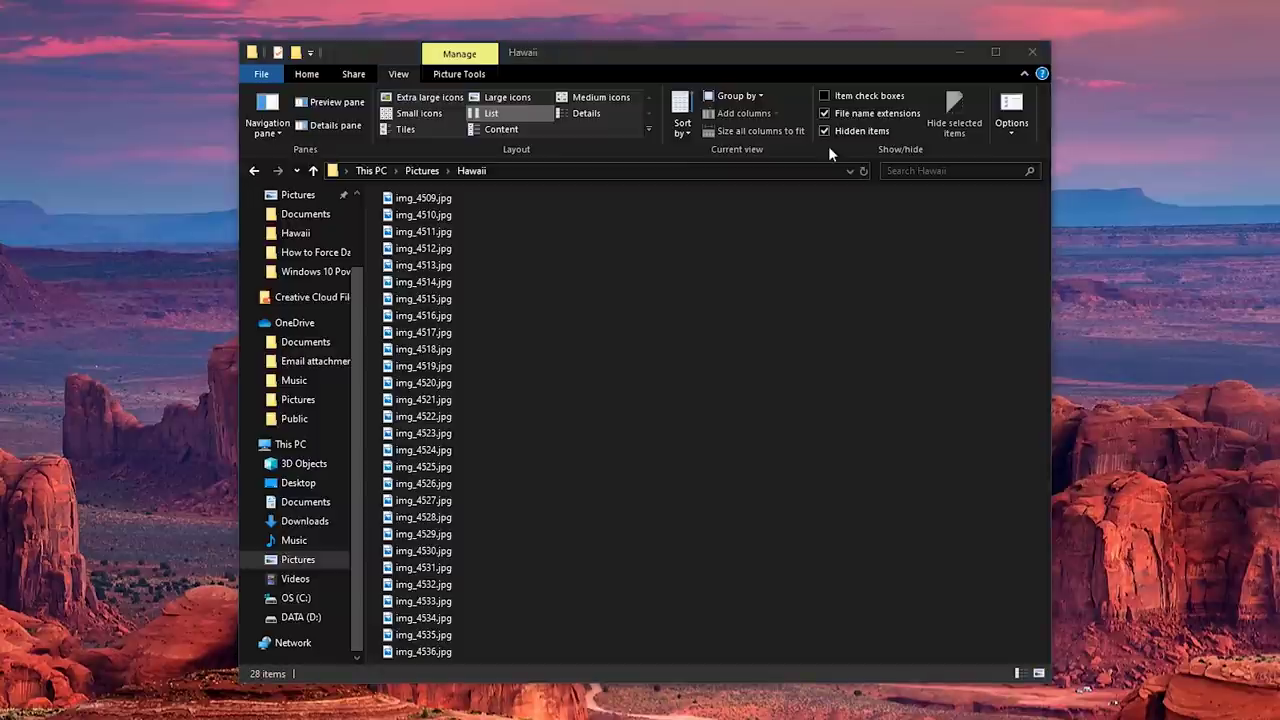
click(472, 194)
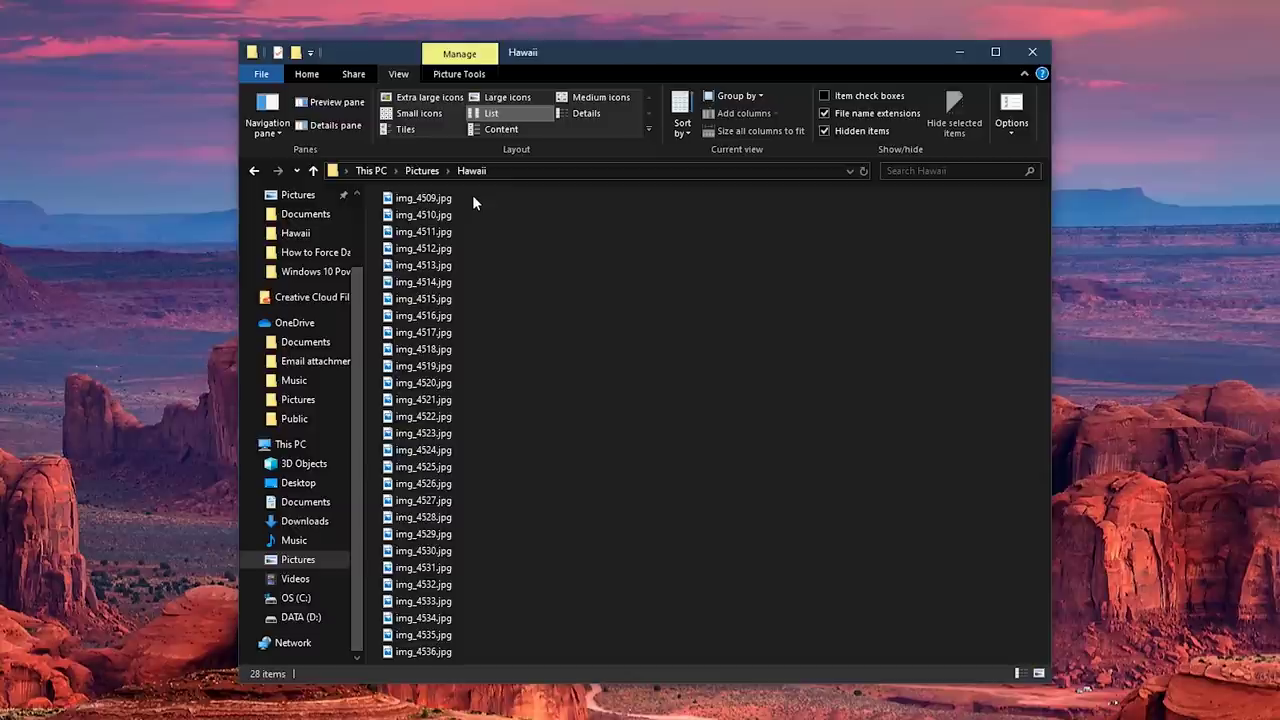
drag(472, 194, 397, 654)
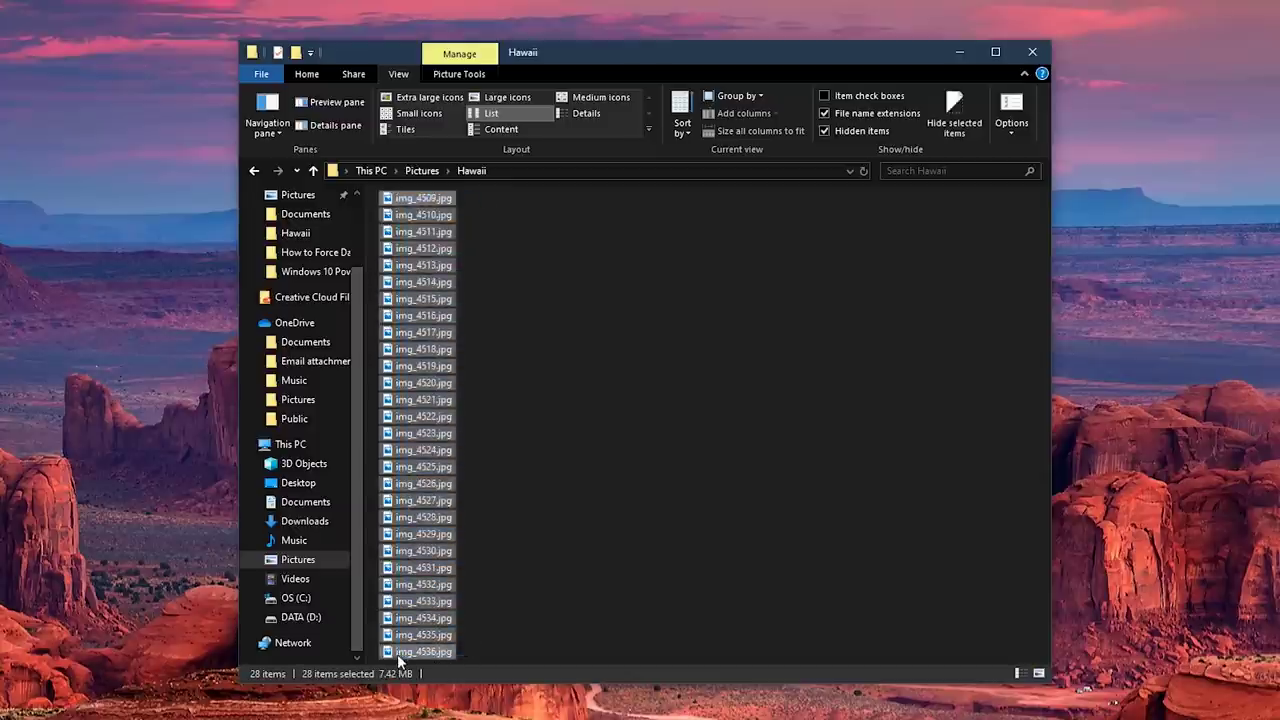
Use PowerRename to replace 'img_' with 'Hawaii' in all 28 selected photo names
right_click(422, 483)
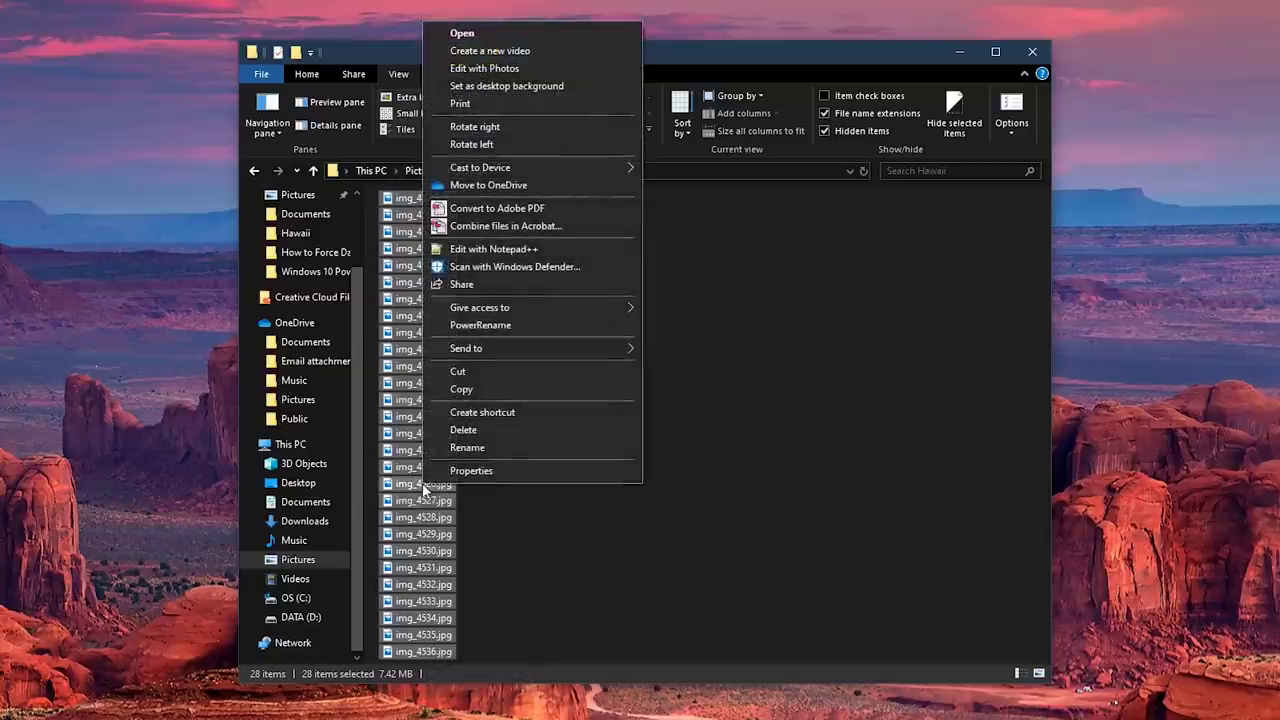
click(528, 328)
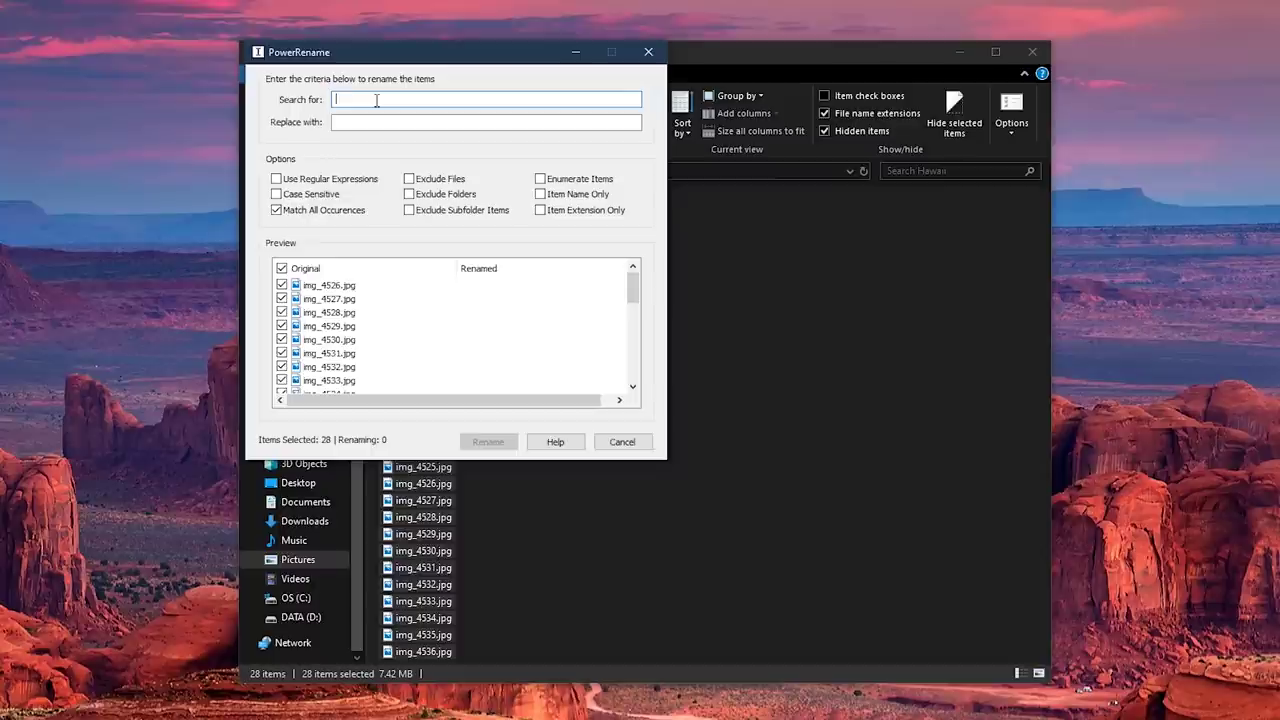
text(img_)
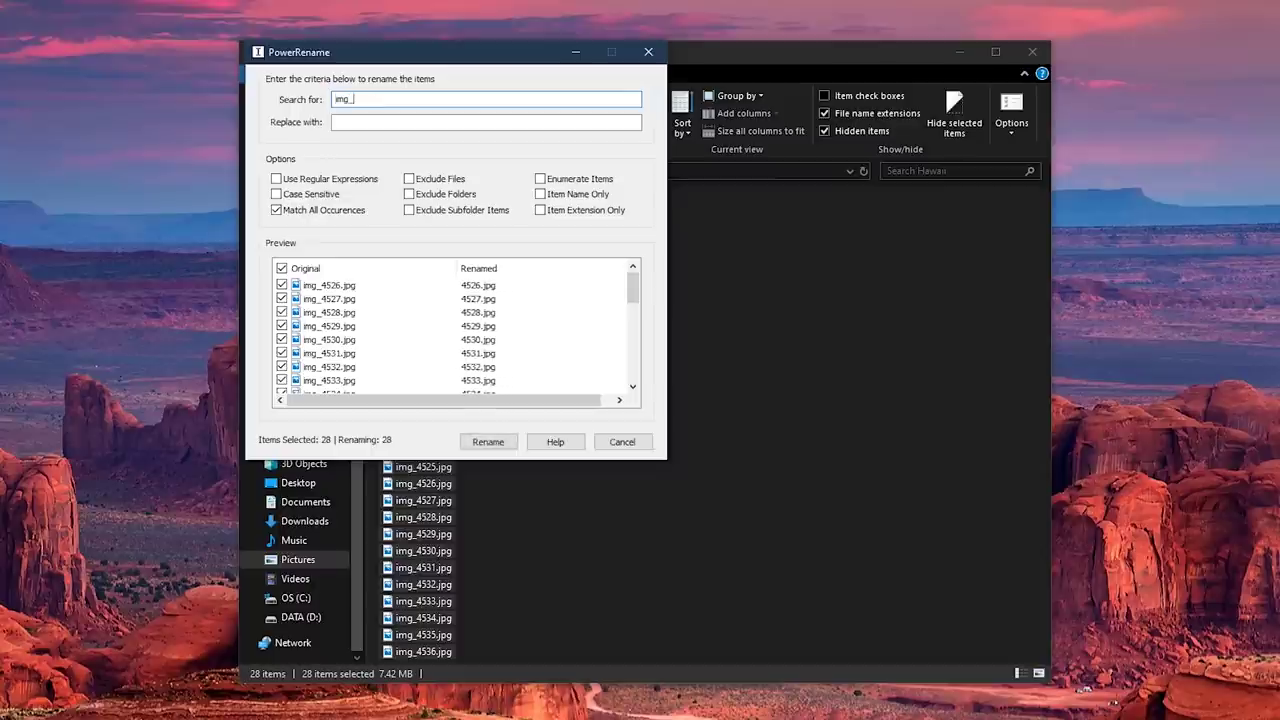
click(378, 122)
text(Hawaii)
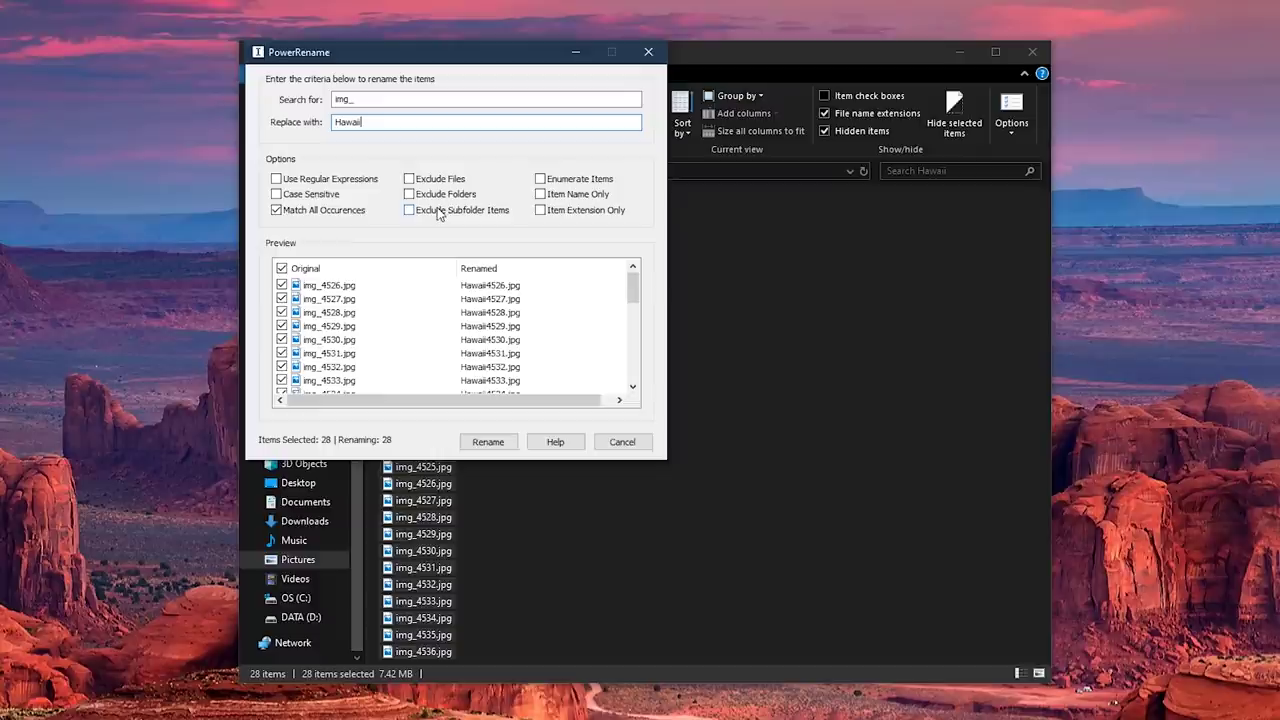
click(497, 449)
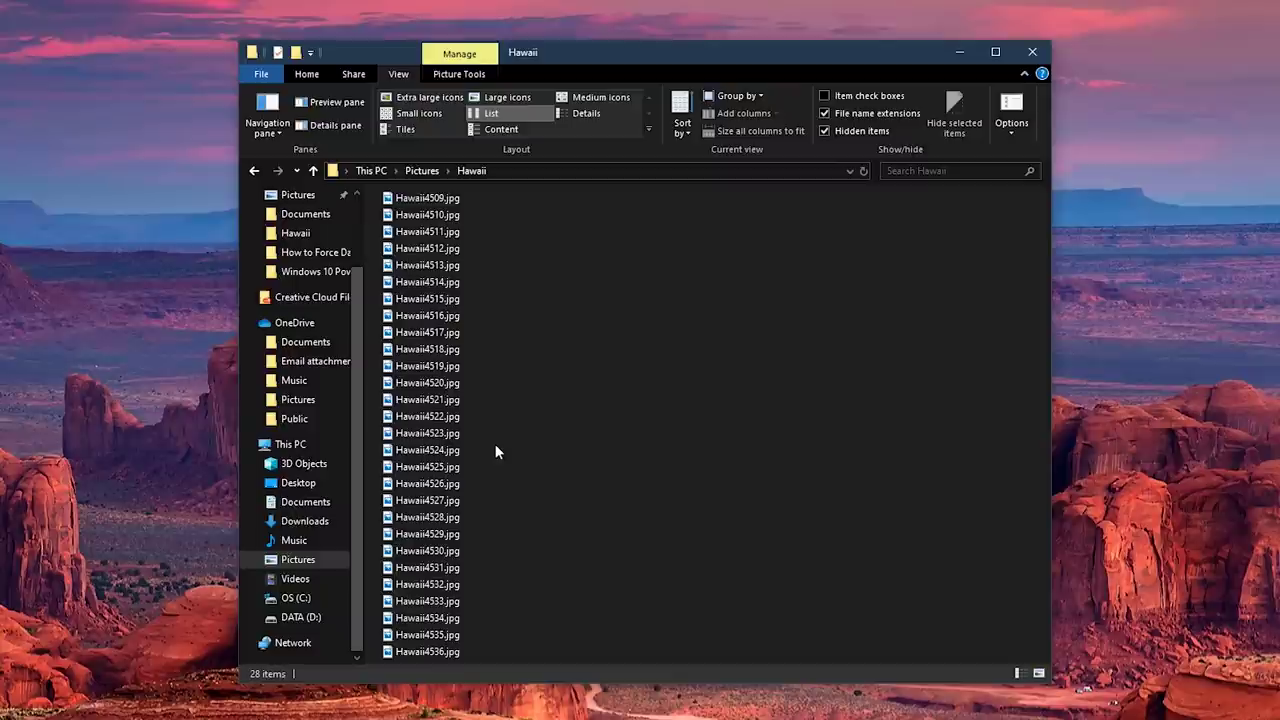
Choose Undo Rename from the folder's right-click menu
right_click(518, 360)
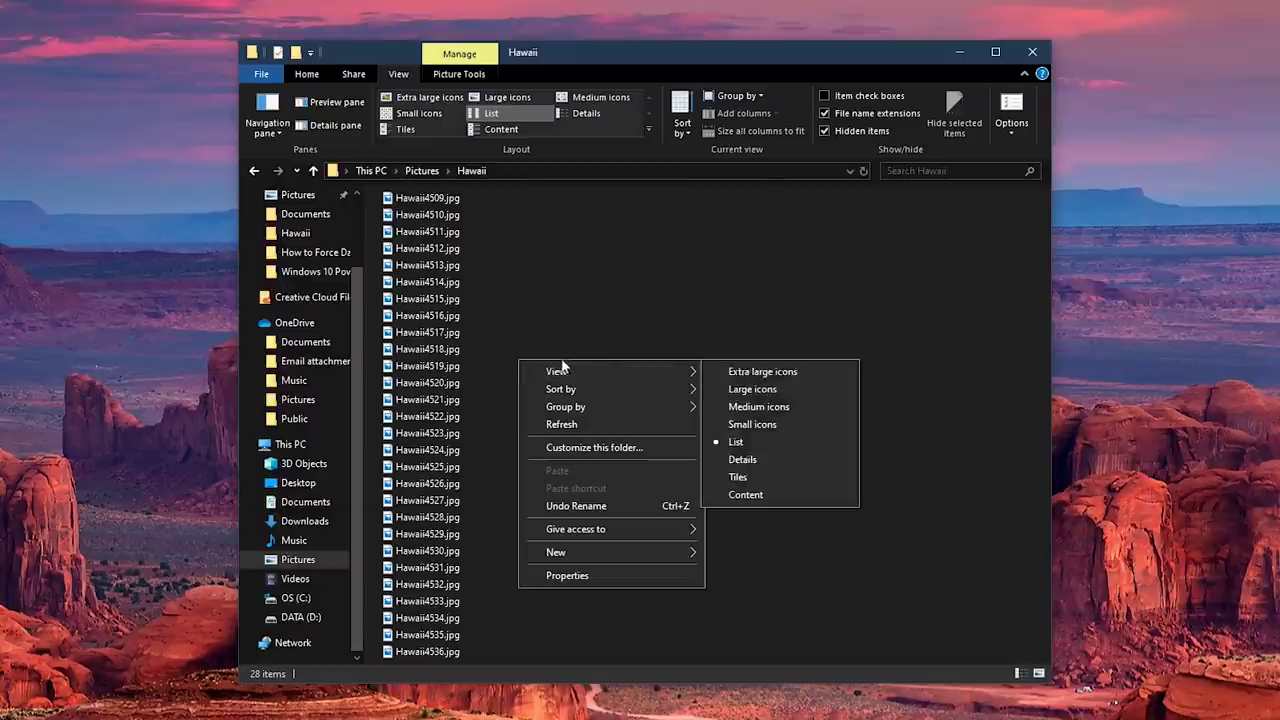
click(630, 505)
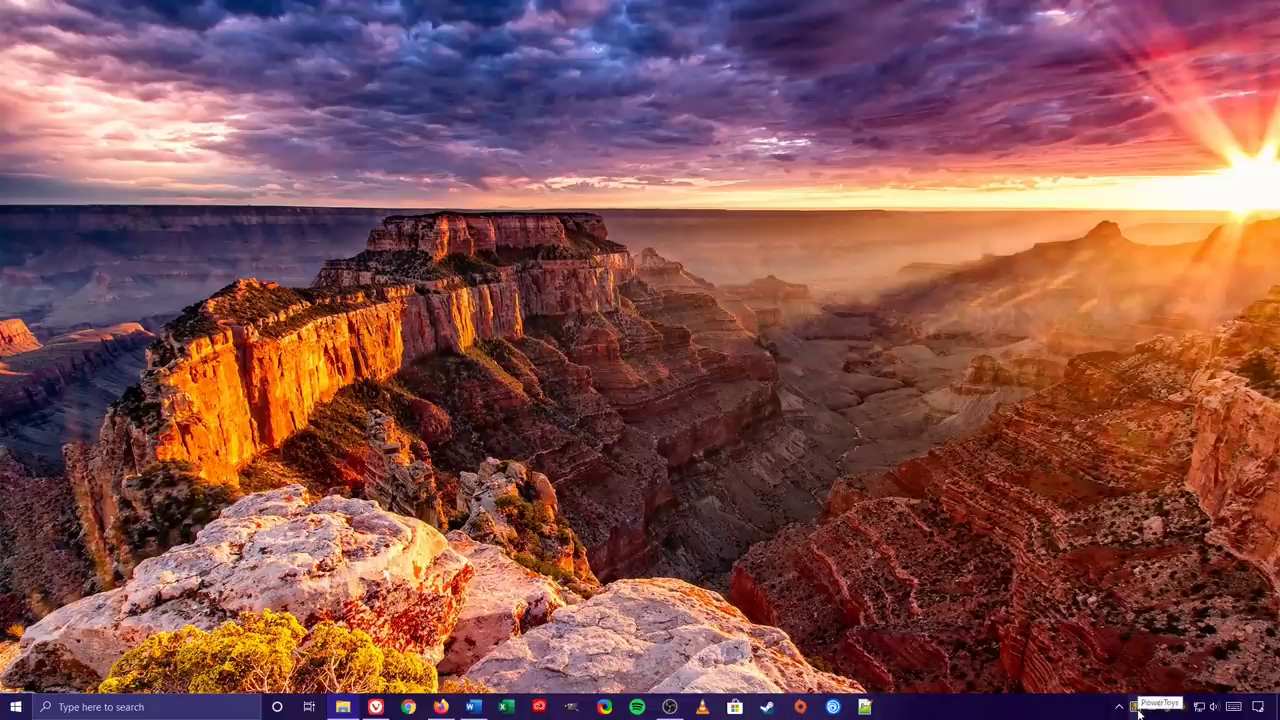
Open PowerToys Settings from the tray icon and scroll General Settings down to version 0.13.0
click(1137, 710)
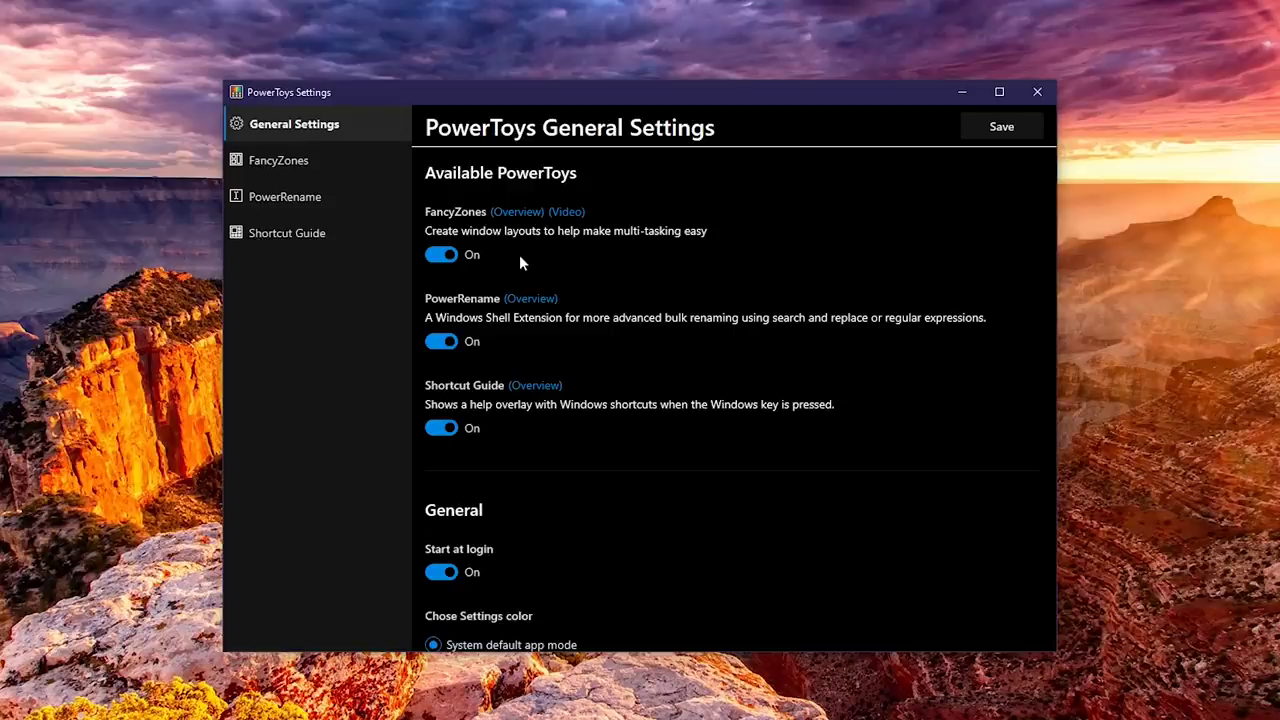
scroll(519, 254, down, 3)
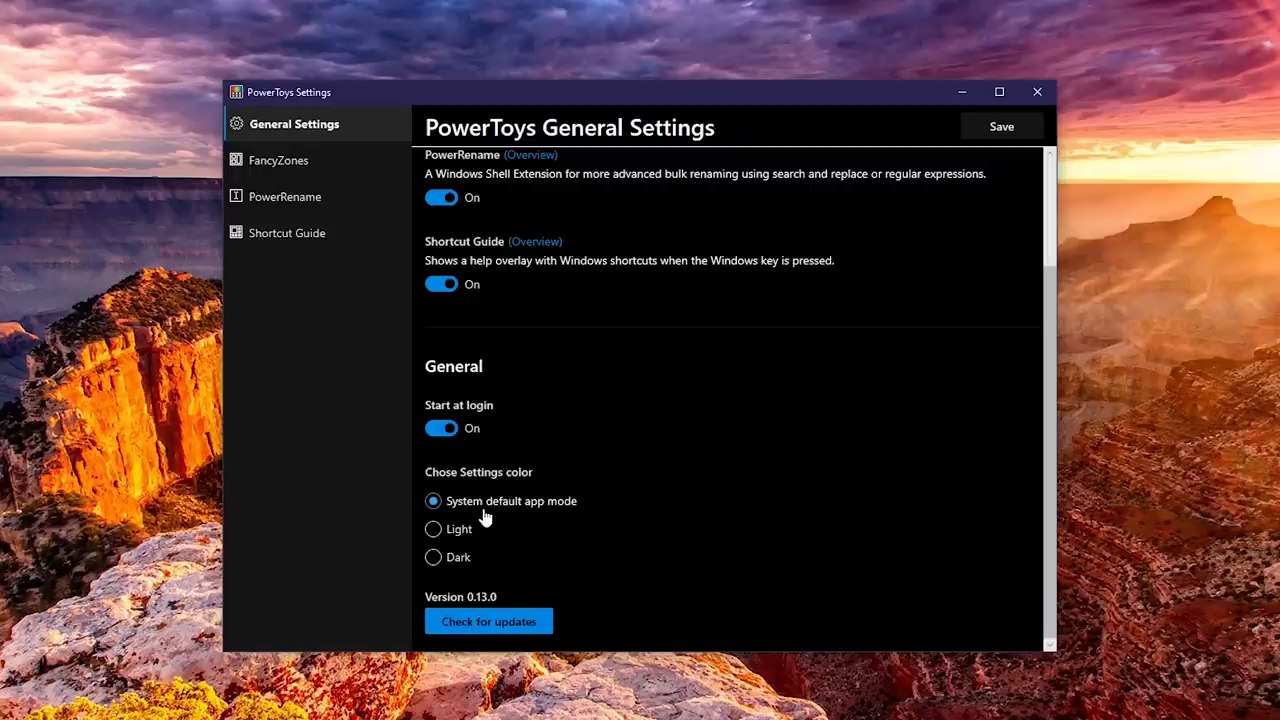
Browse the FancyZones and PowerRename settings, ending on Shortcut Guide (900 ms delay, 90% opacity)
click(346, 168)
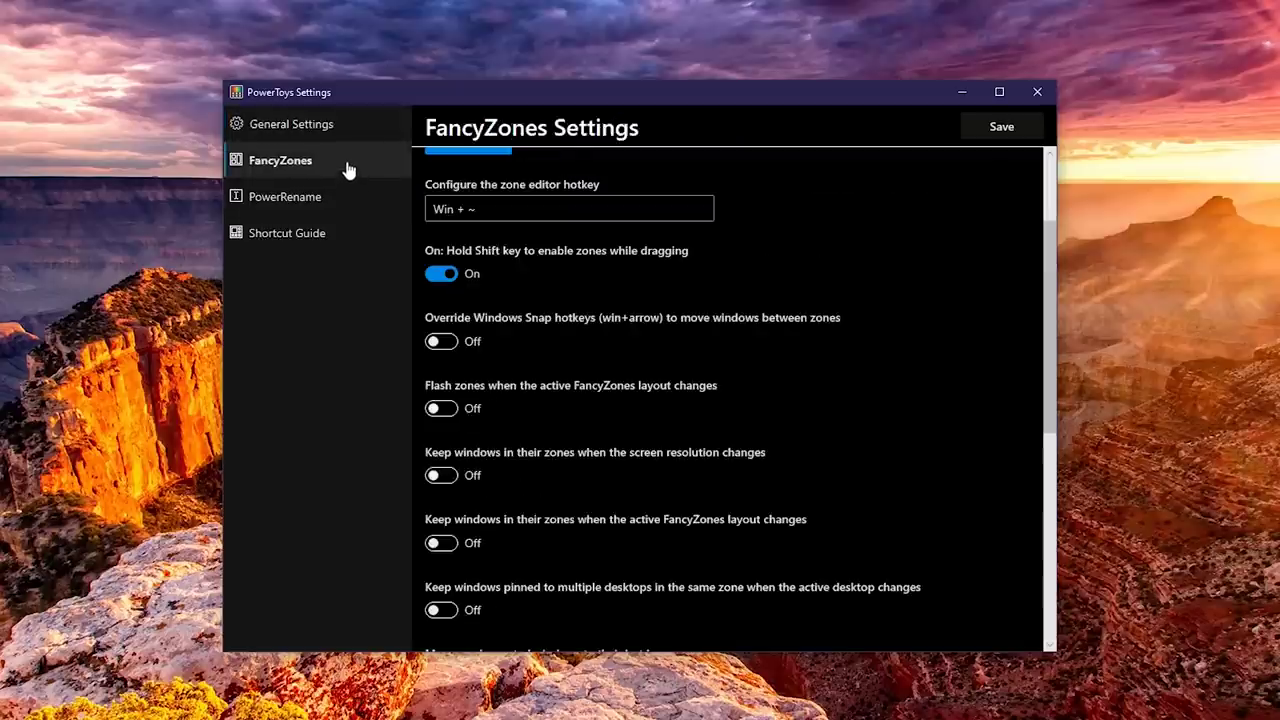
scroll(498, 182, up, 3)
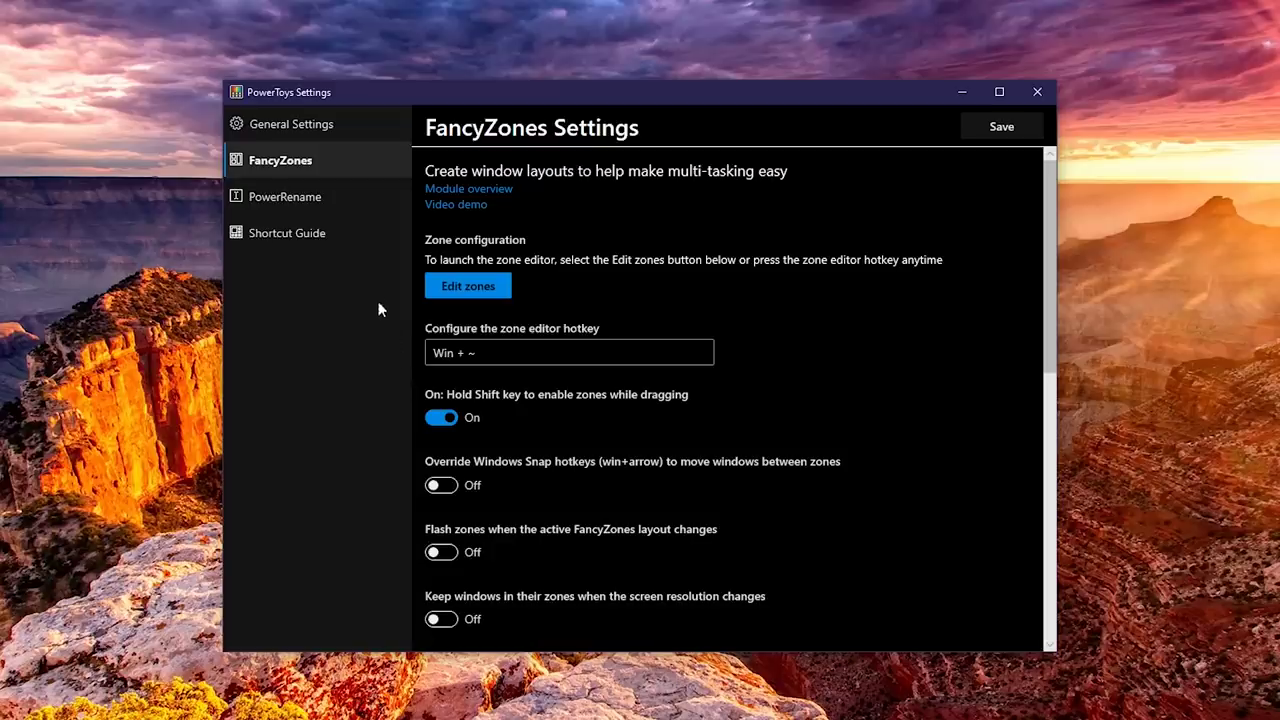
click(357, 199)
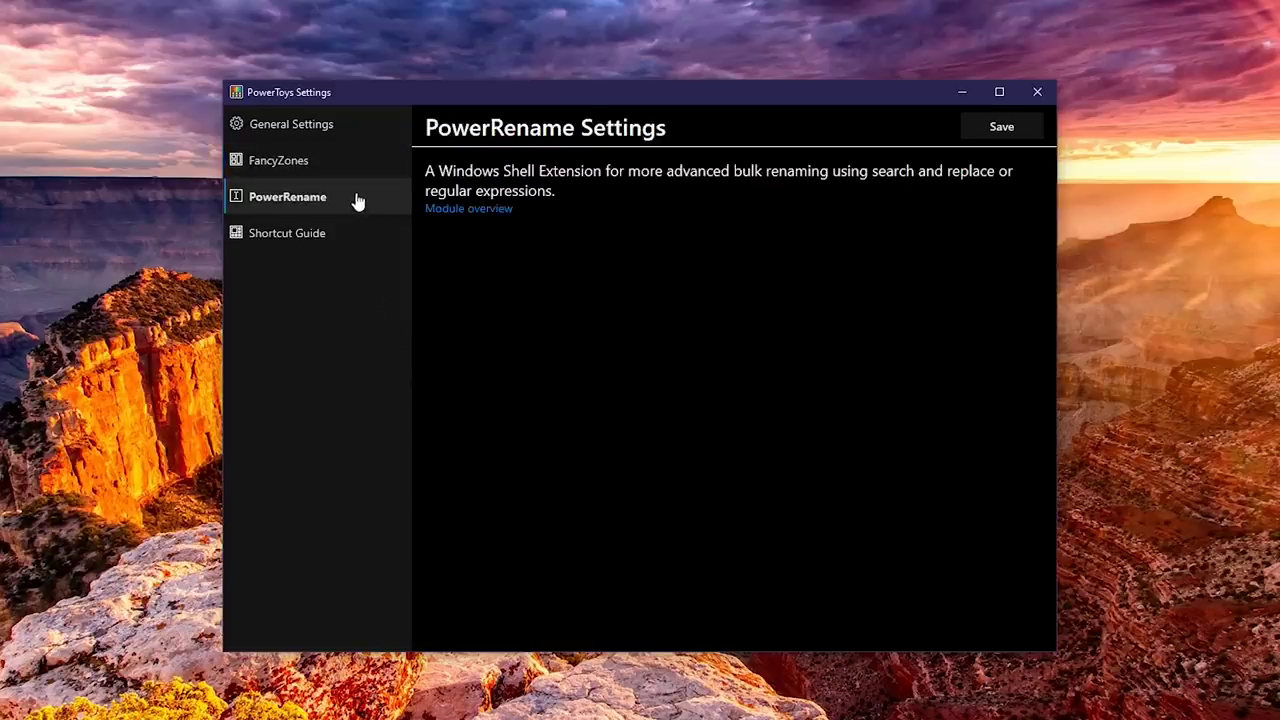
click(363, 238)
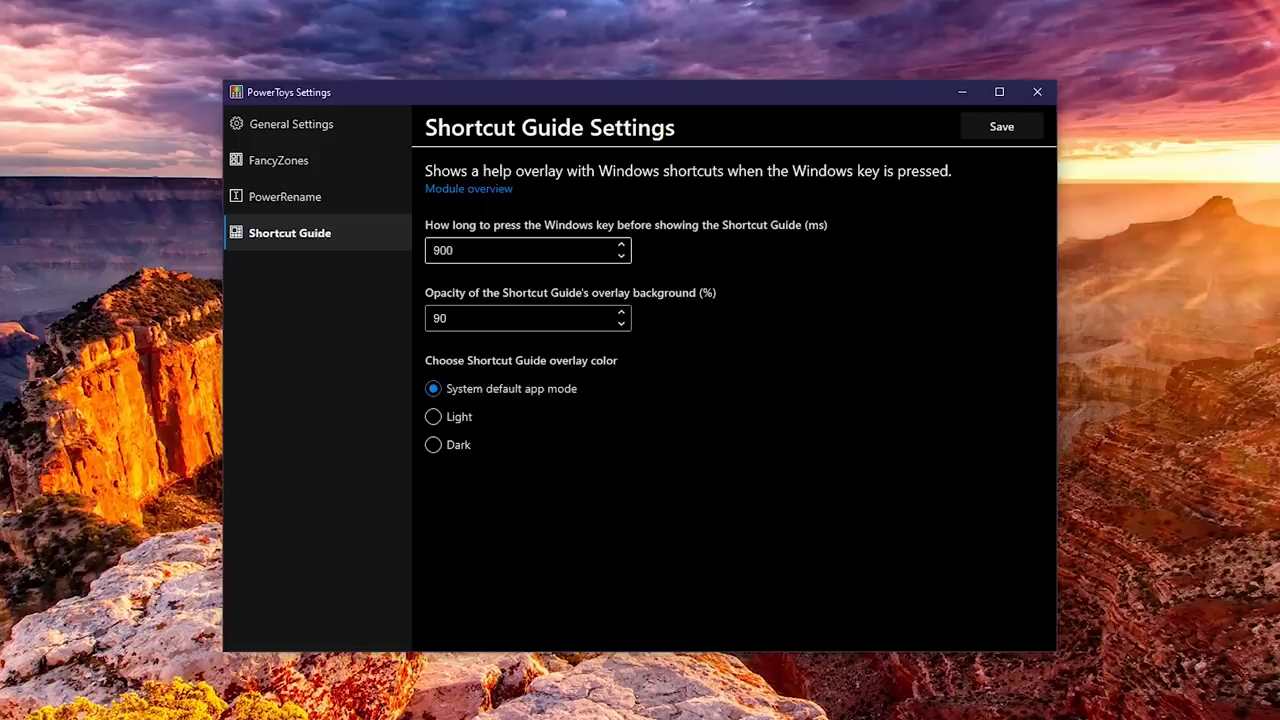
Preview the Shortcut Guide overlay, switch its colour to Light, and save
click(539, 318)
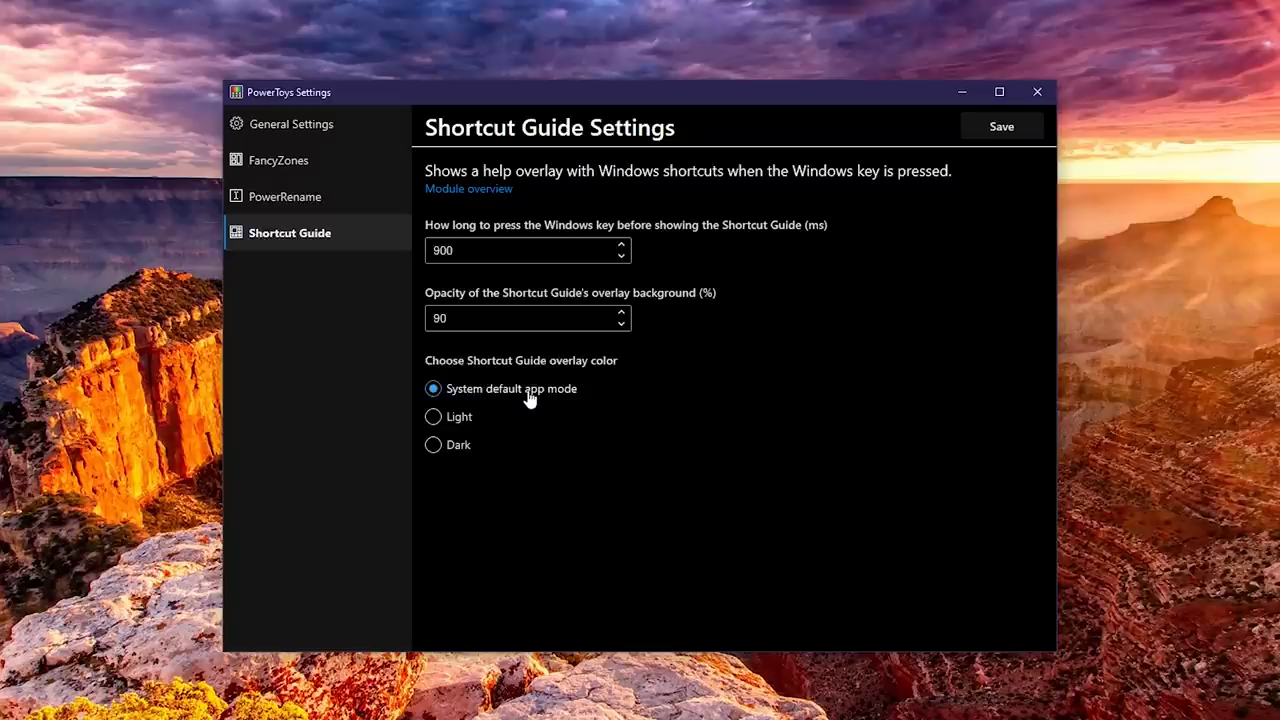
key(super)
click(434, 416)
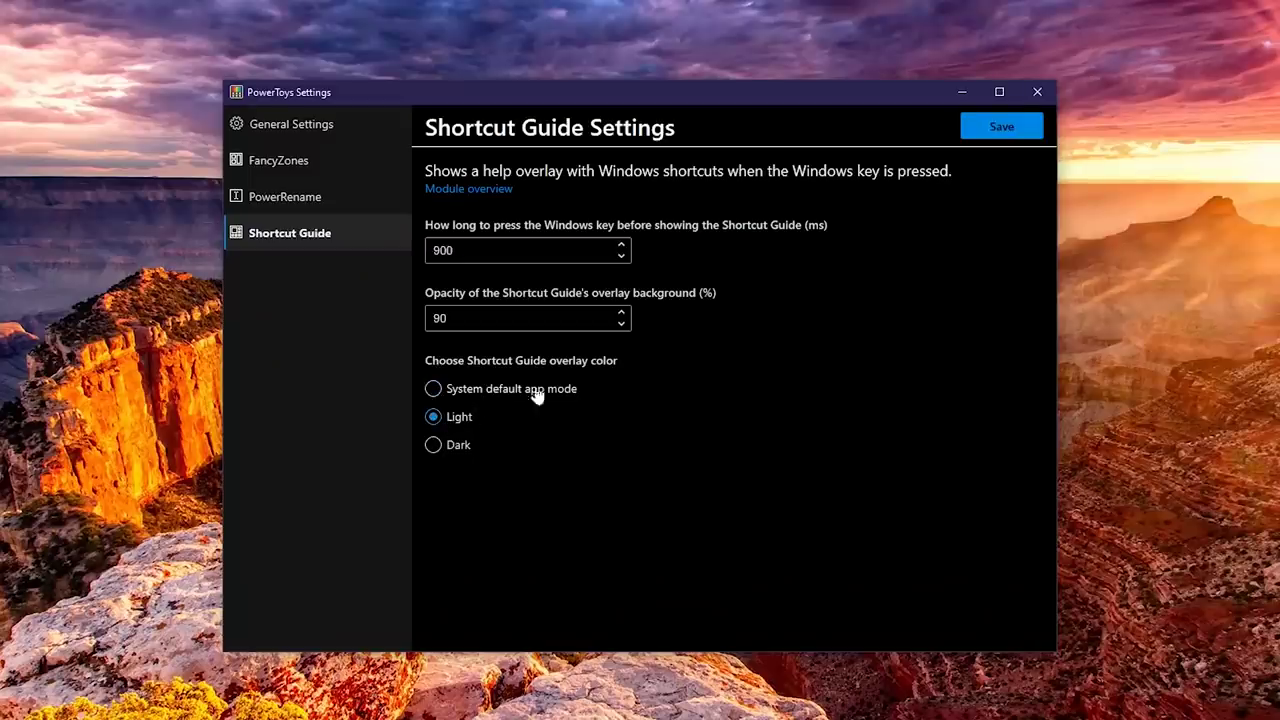
click(1001, 131)
Preview the overlay again, restore the System default app mode colour, and save
key(super)
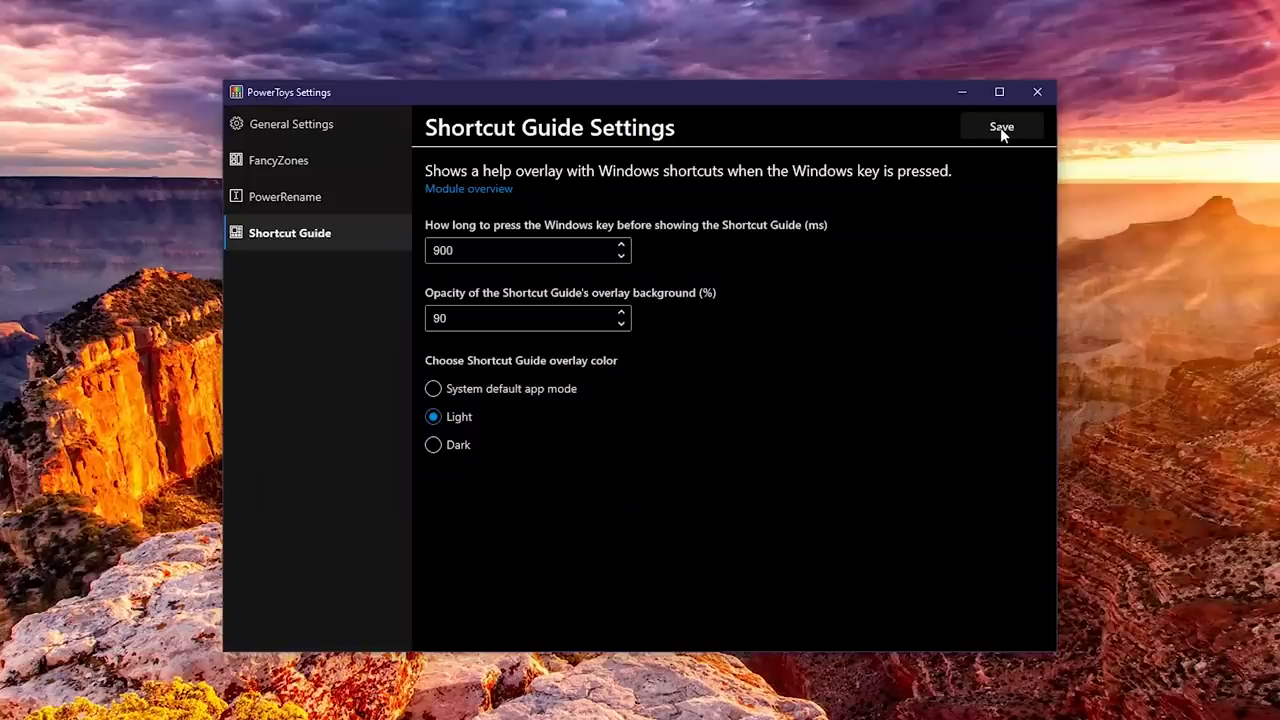
click(436, 390)
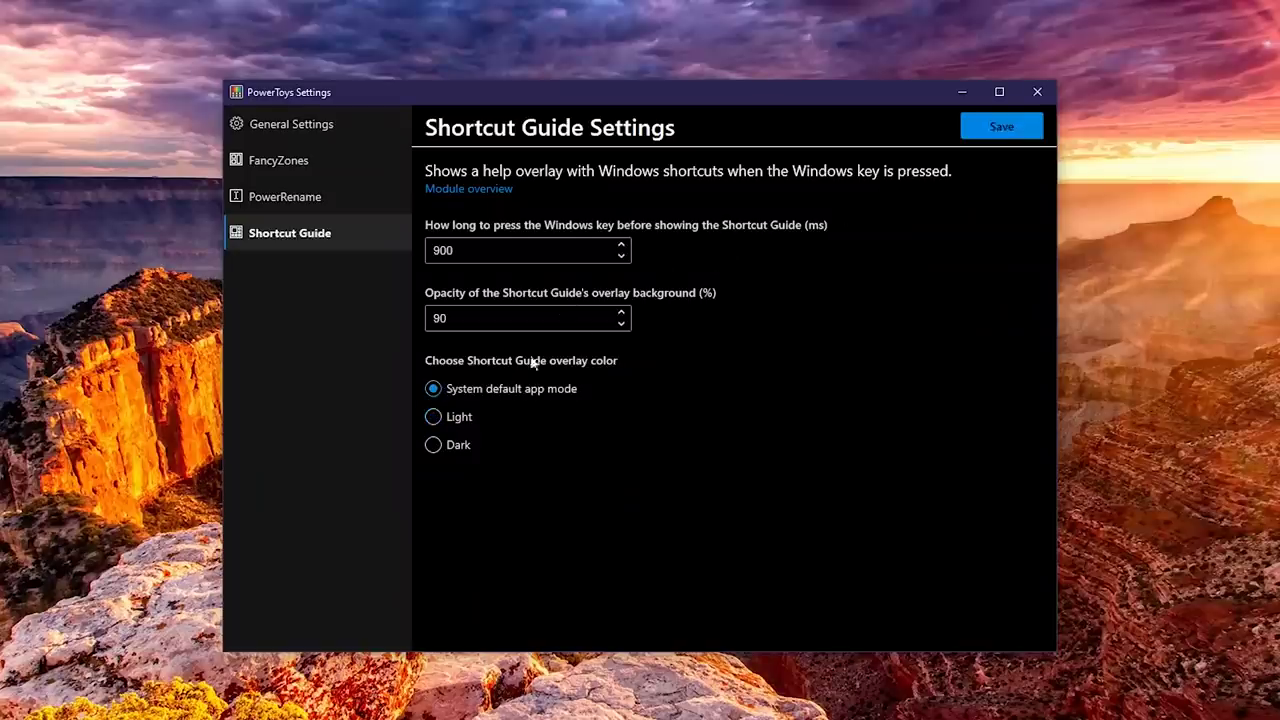
click(1004, 128)
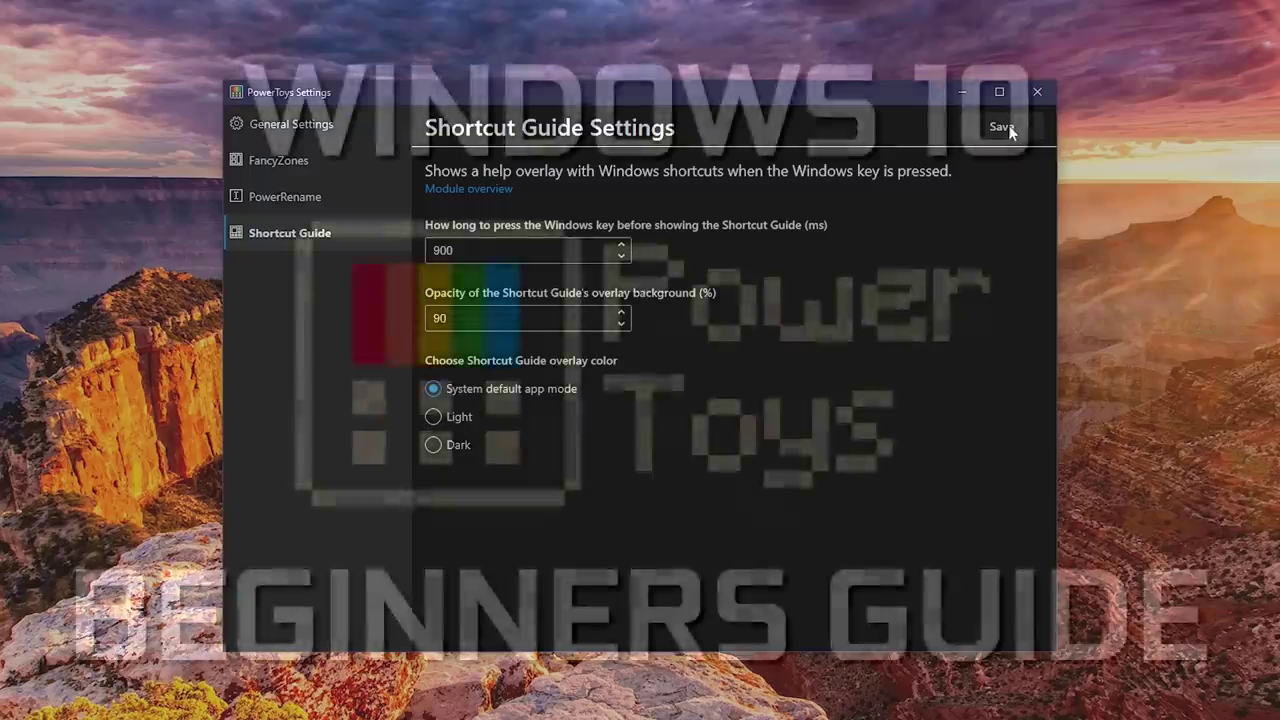